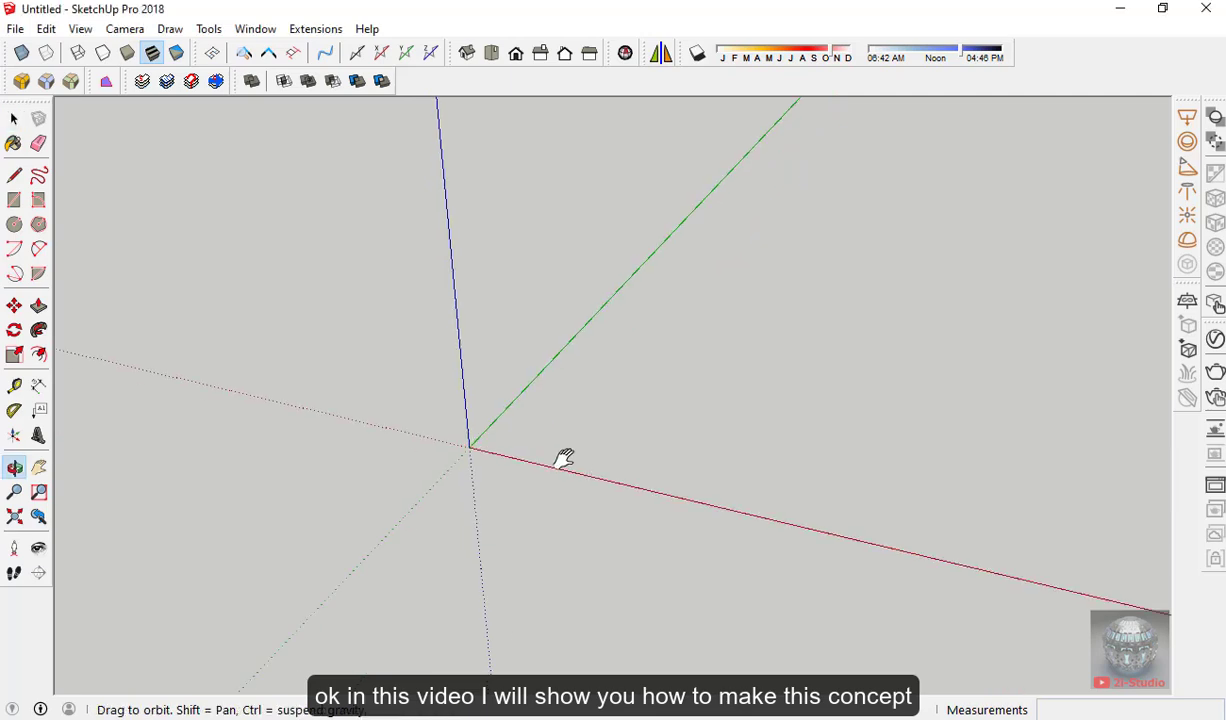
# Draw a circle at the origin, offset it inward, and delete the inner disc to leave a ring.
pyautogui.press('c')
pyautogui.click(471, 411)
pyautogui.click(570, 427)
pyautogui.press('space')
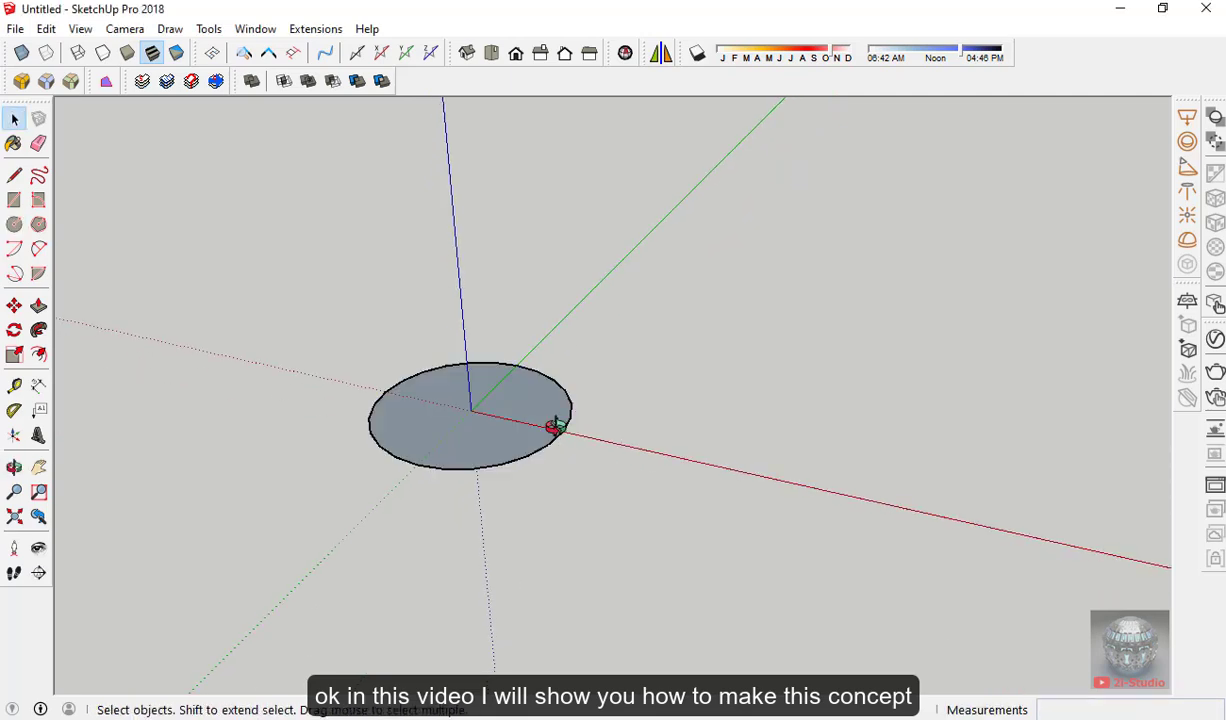
pyautogui.press('f')
pyautogui.click(561, 389)
pyautogui.click(549, 403)
pyautogui.press('space')
pyautogui.click(475, 420)
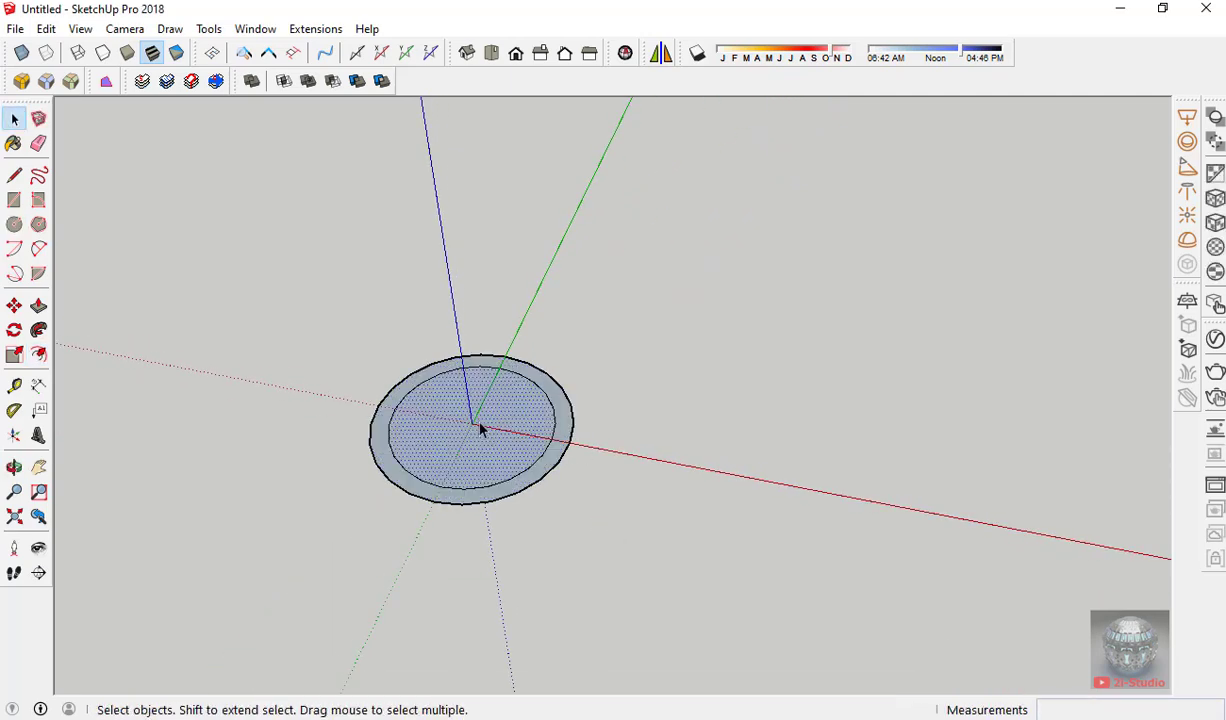
pyautogui.press('Delete')
# Select the whole ring and make it into a component.
pyautogui.doubleClick(565, 452)
pyautogui.rightClick(565, 452)
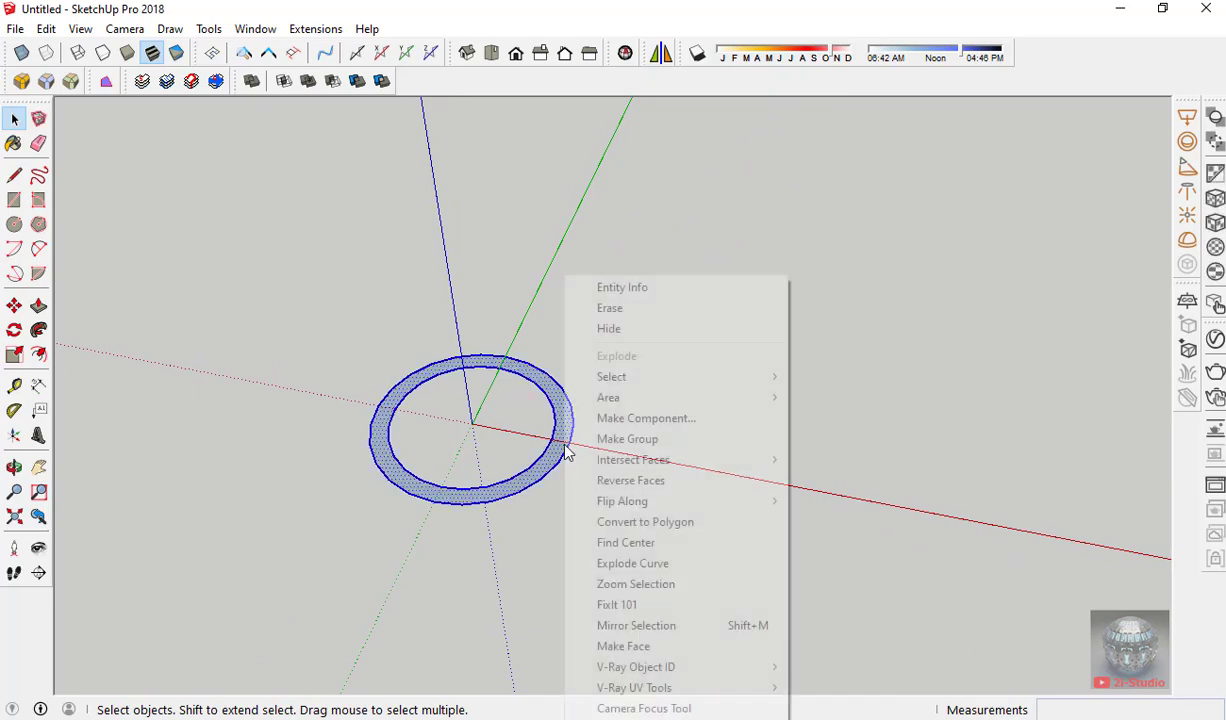
pyautogui.click(639, 420)
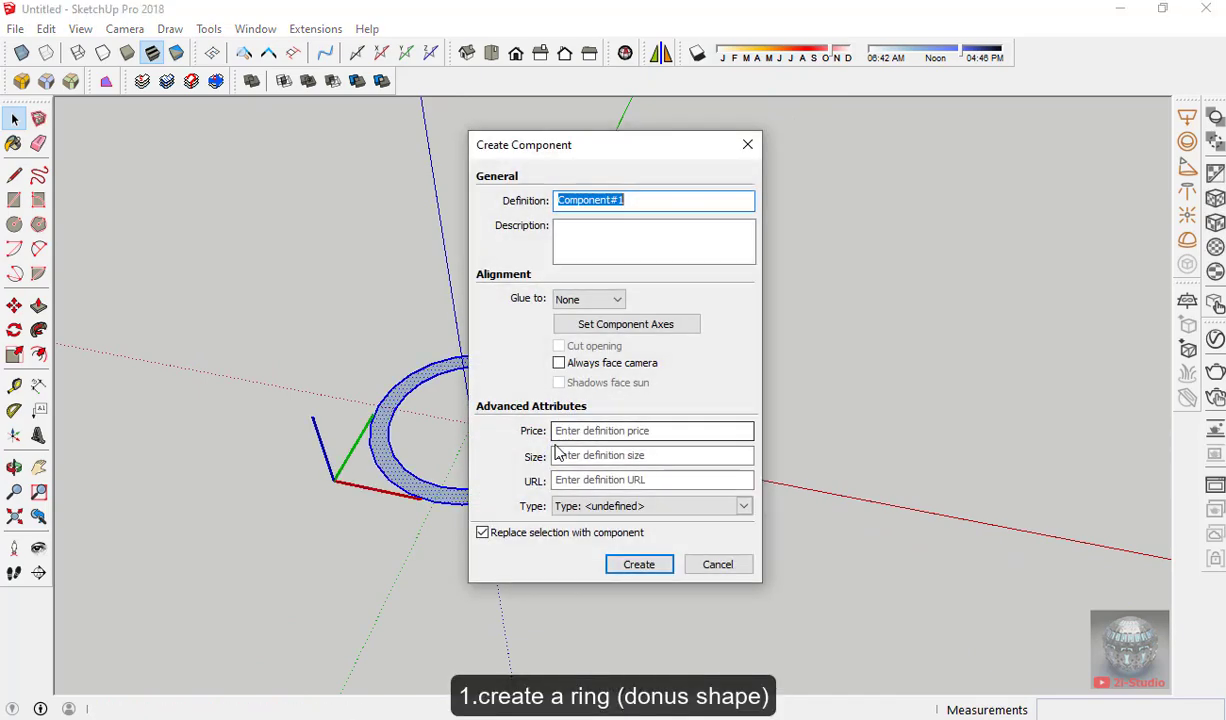
pyautogui.click(658, 573)
pyautogui.moveTo(460, 501); pyautogui.dragTo(548, 513, button='middle')
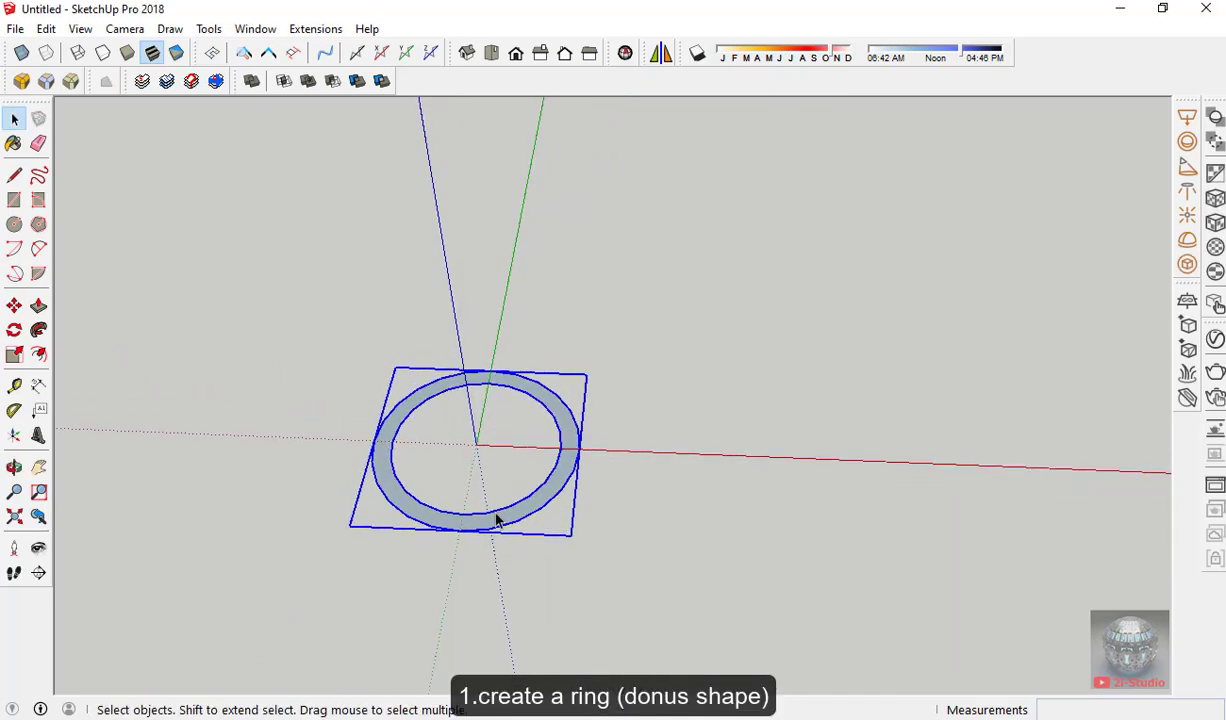
# Copy the ring along the red axis five times (x5) to make a row.
pyautogui.press('m')
pyautogui.press('ctrl')
pyautogui.click(432, 471)
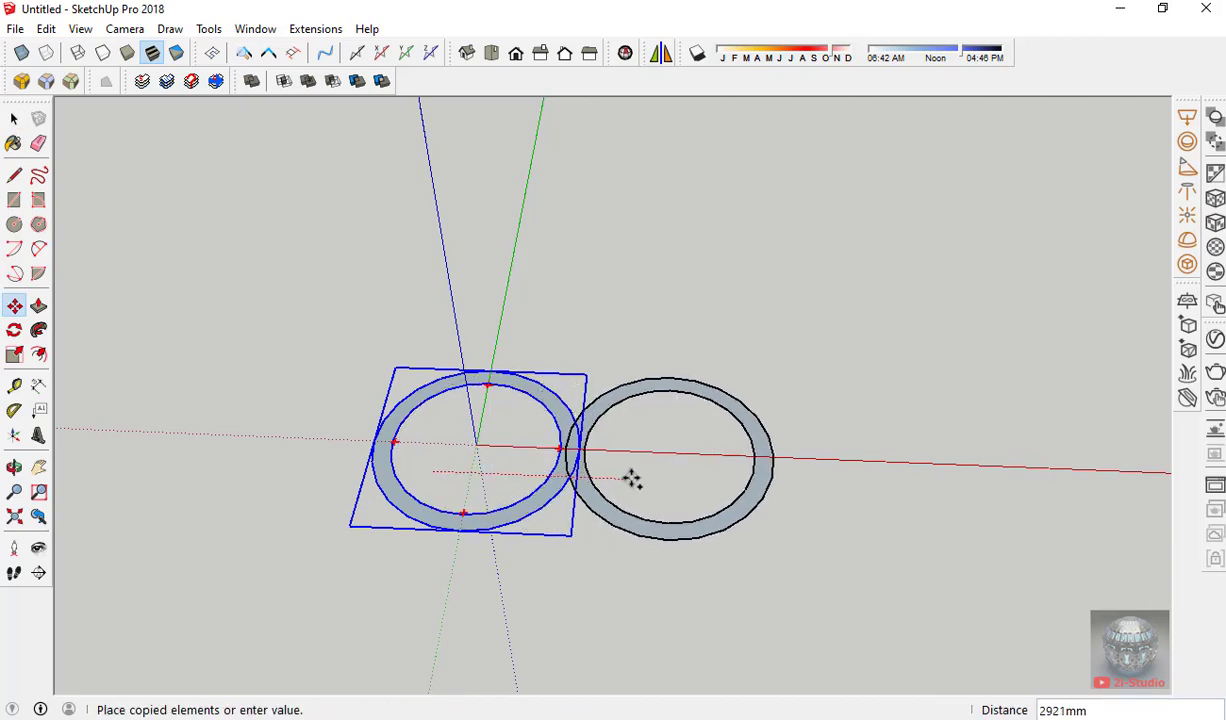
pyautogui.click(633, 478)
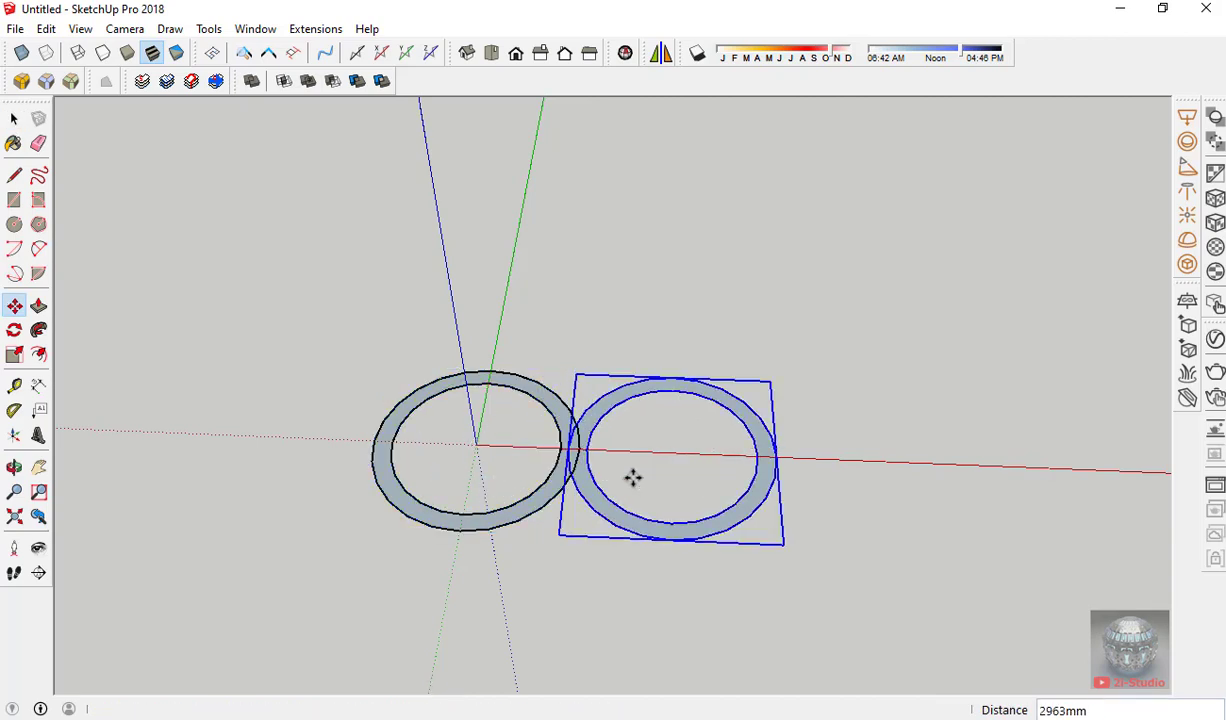
pyautogui.write('x5')
pyautogui.press('Return')
# Delete the last two rings so four remain in the row.
pyautogui.scroll(-2, 700, 485)
pyautogui.scroll(-2, 494, 461)
pyautogui.press('space')
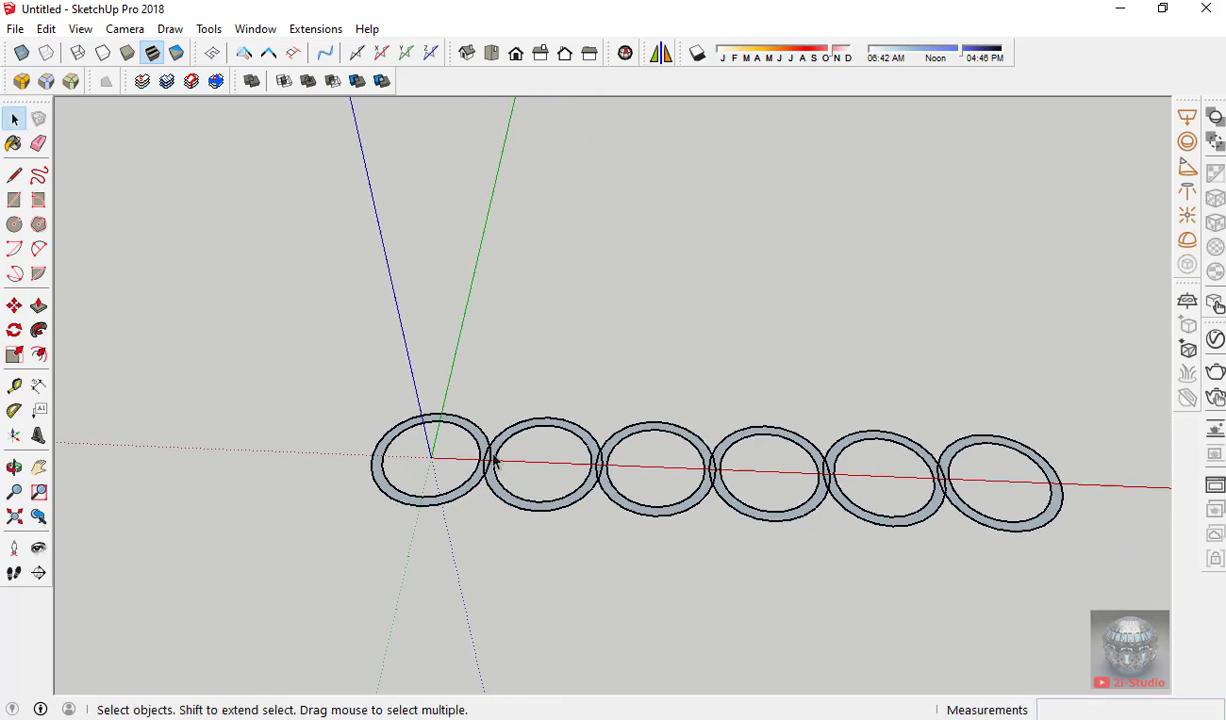
pyautogui.moveTo(330, 355); pyautogui.dragTo(1089, 575)
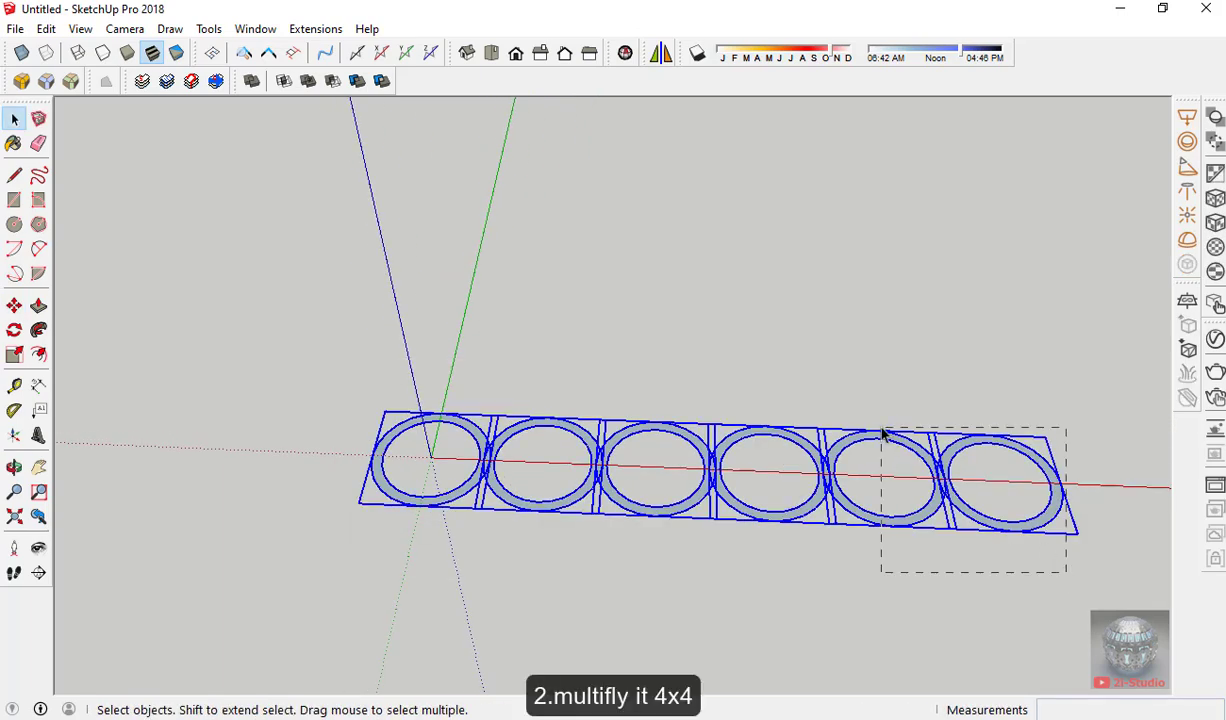
pyautogui.moveTo(883, 433); pyautogui.dragTo(882, 430)
pyautogui.press('Delete')
# Copy the row of four along the green axis three times (x3) for a 4x4 grid.
pyautogui.moveTo(381, 361); pyautogui.dragTo(381, 361)
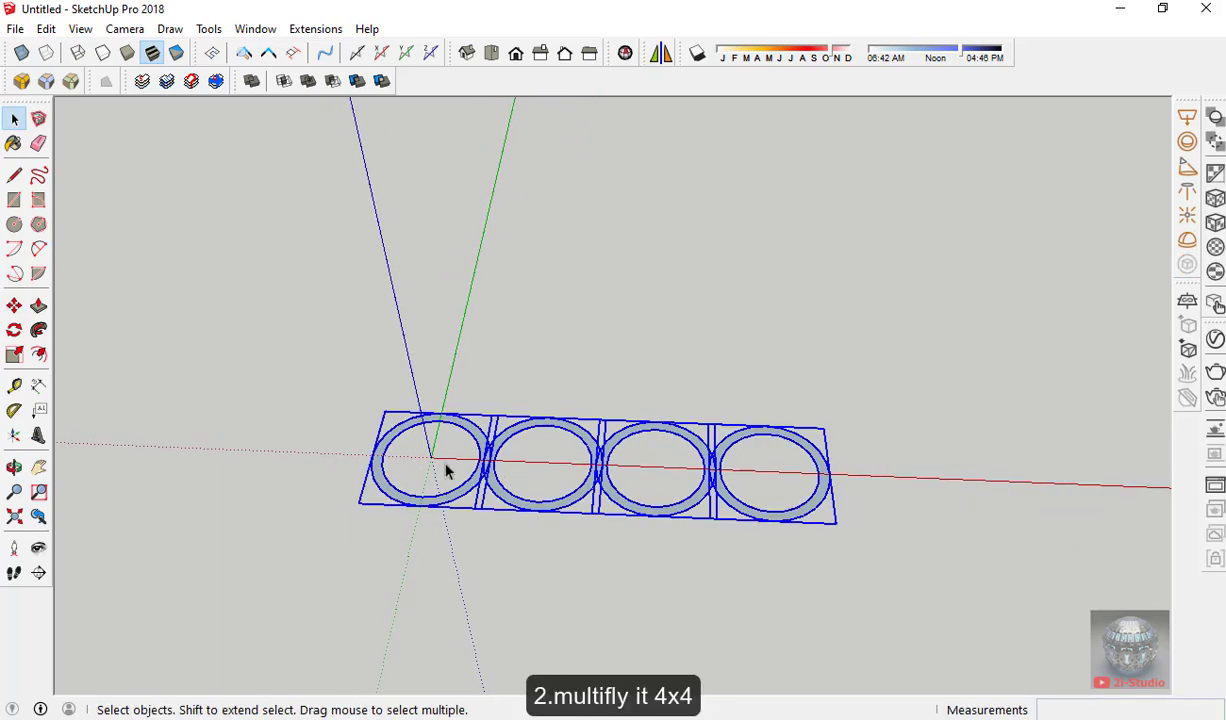
pyautogui.scroll(2, 426, 443)
pyautogui.press('m')
pyautogui.scroll(1, 426, 443)
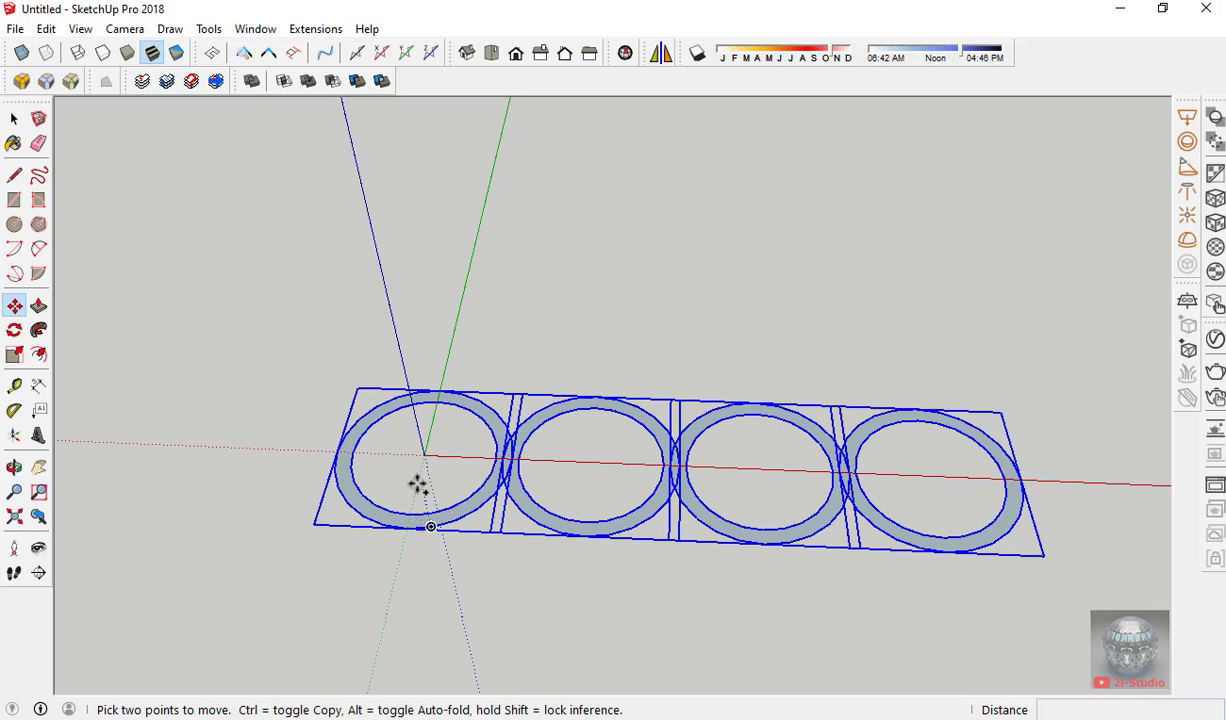
pyautogui.press('ctrl')
pyautogui.click(418, 485)
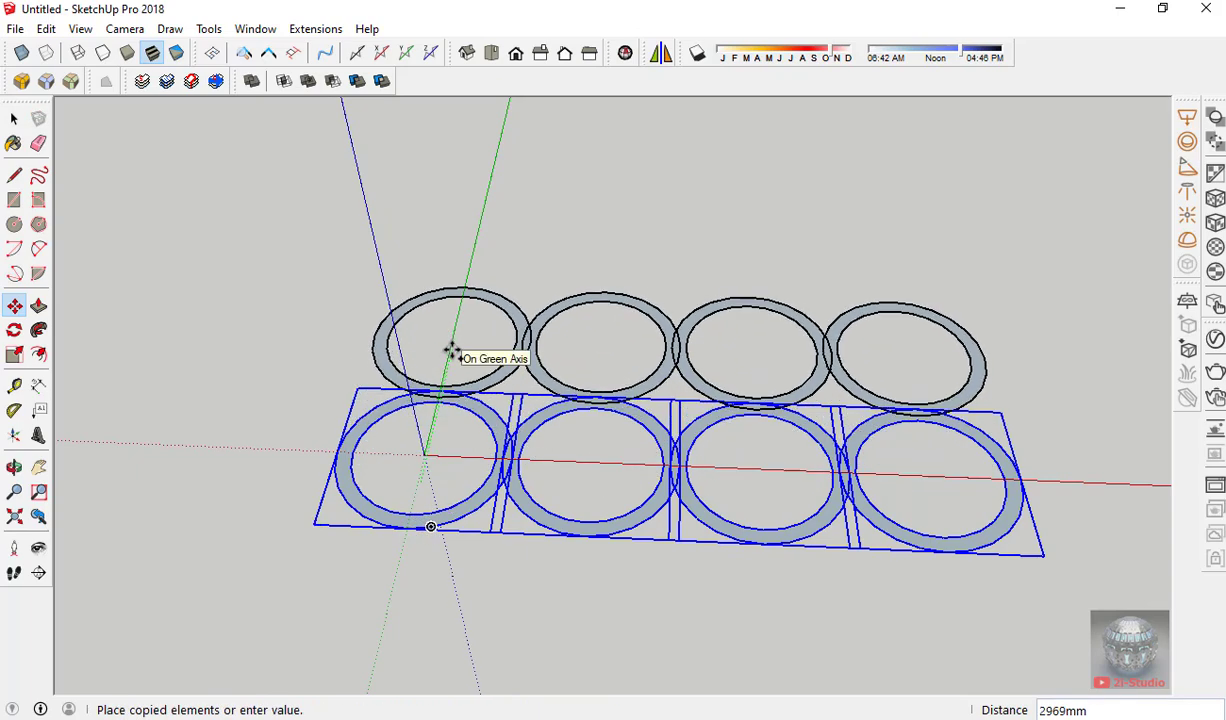
pyautogui.click(452, 350)
pyautogui.write('x3')
pyautogui.press('Return')
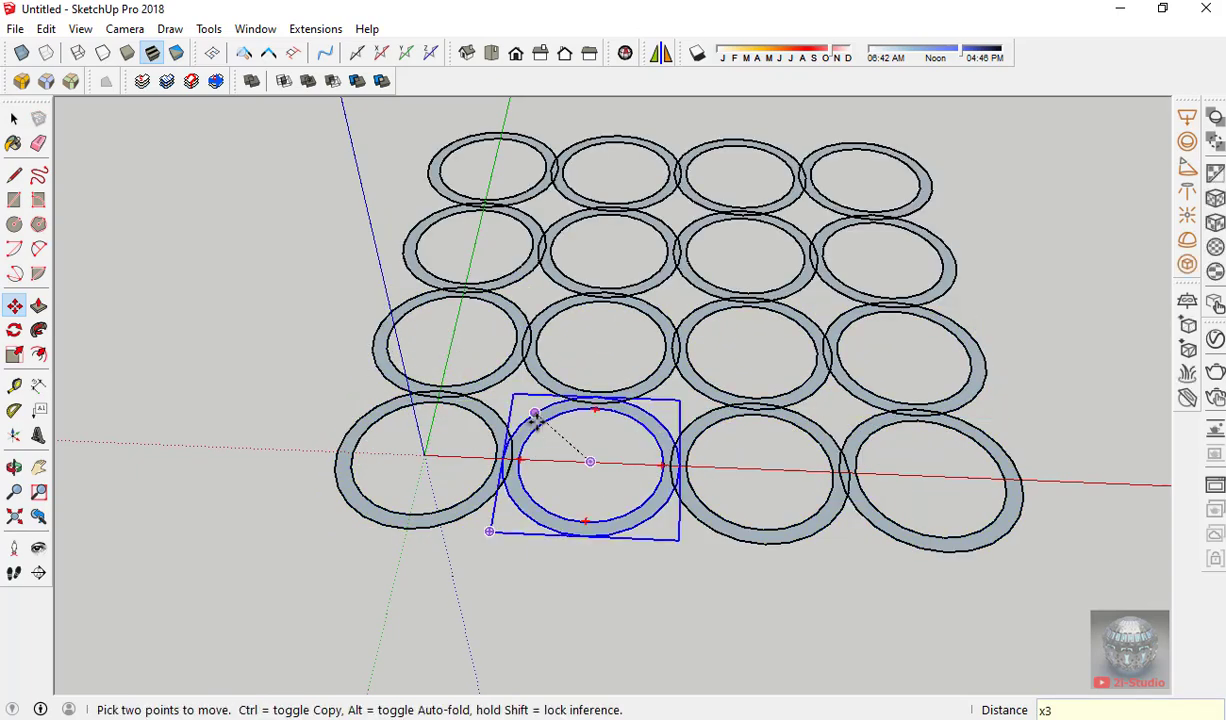
pyautogui.scroll(-3, 624, 466)
pyautogui.press('space')
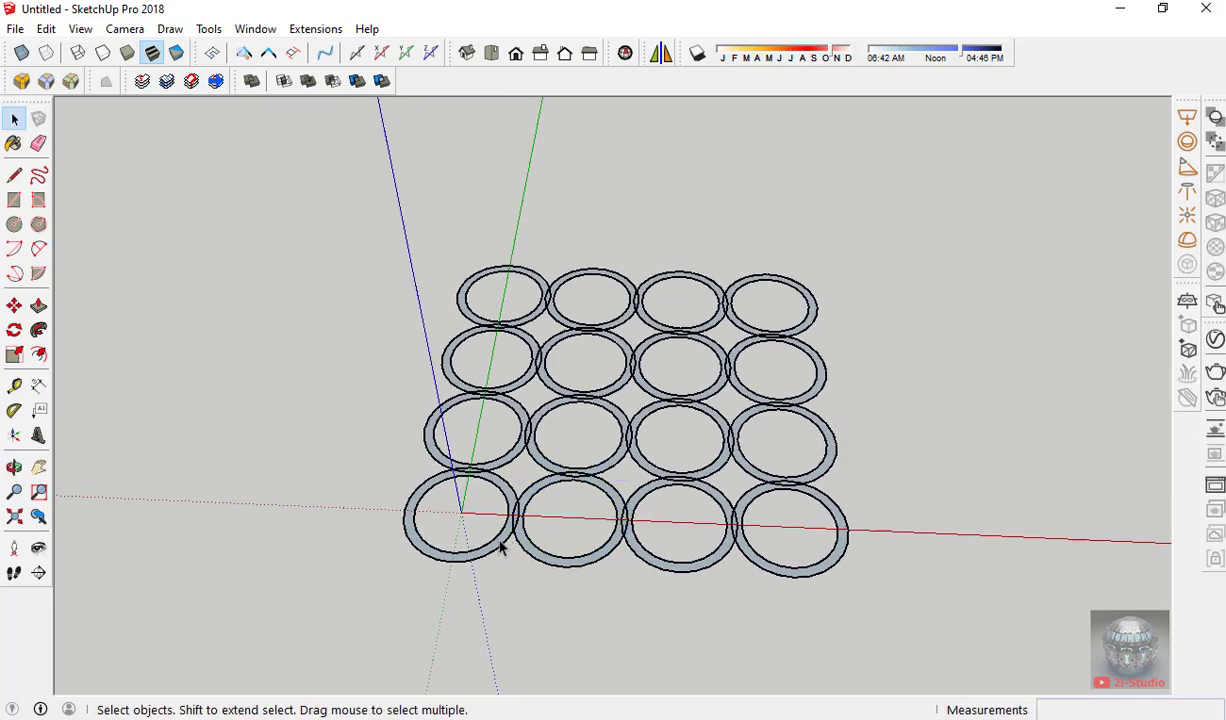
pyautogui.click(500, 545)
# Push/Pull the ring faces up into equal-height tubes, then select all sixteen tubes.
pyautogui.press('p')
pyautogui.moveTo(500, 545); pyautogui.dragTo(473, 197)
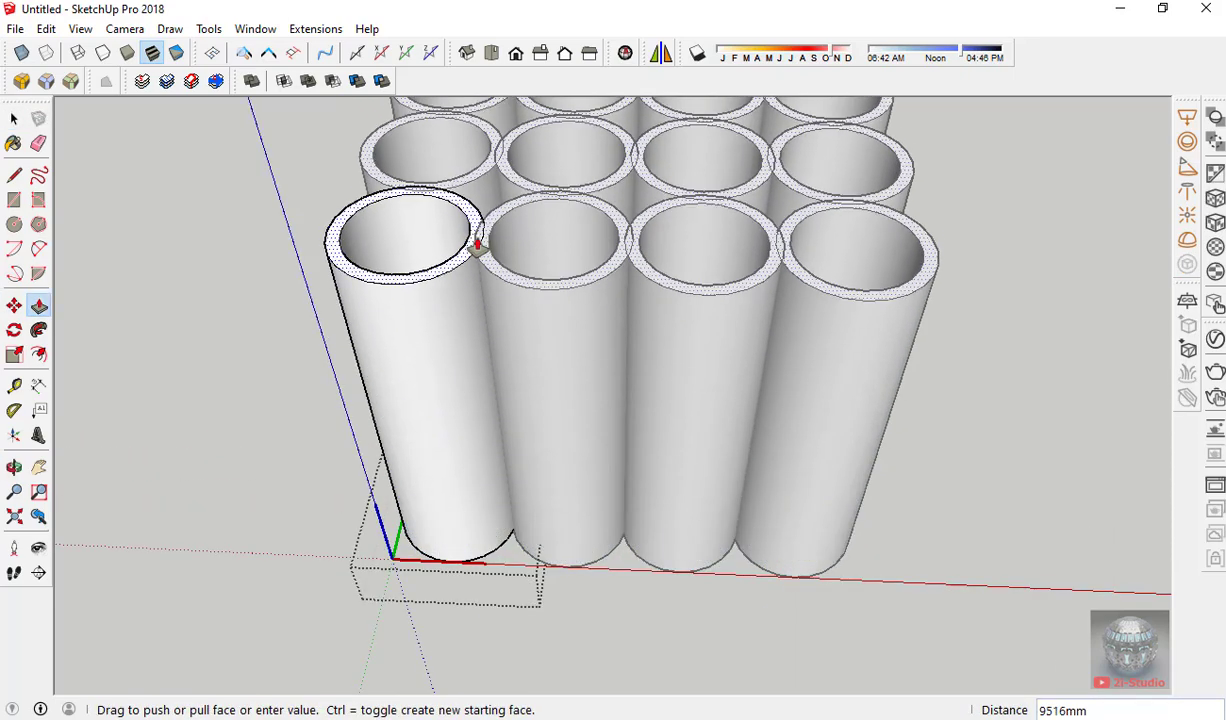
pyautogui.moveTo(473, 197)
pyautogui.mouseDown(button='middle')
pyautogui.moveTo(493, 337)
pyautogui.moveTo(431, 257)
pyautogui.moveTo(519, 277)
pyautogui.mouseUp(button='middle')
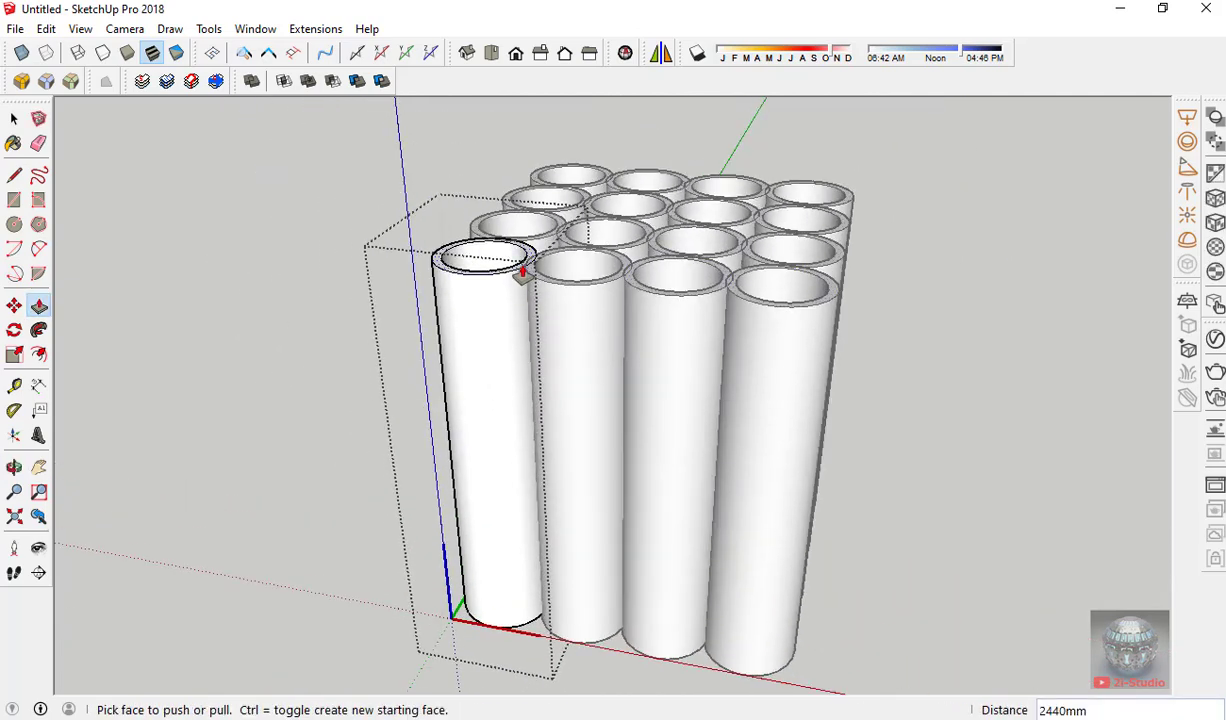
pyautogui.click(521, 270)
pyautogui.press('space')
pyautogui.scroll(-2, 827, 454)
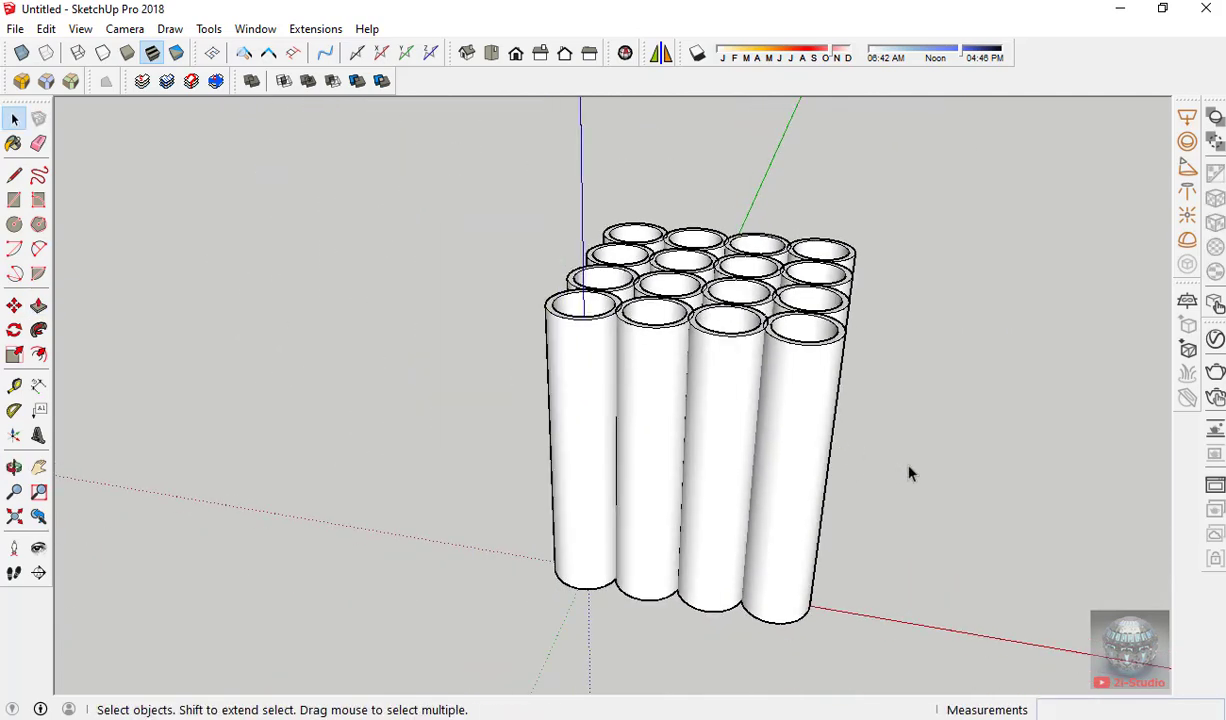
pyautogui.moveTo(909, 473); pyautogui.dragTo(395, 155)
# Float the Solid Tools toolbar off the top row and orbit around the tube block.
pyautogui.moveTo(243, 81); pyautogui.dragTo(125, 138)
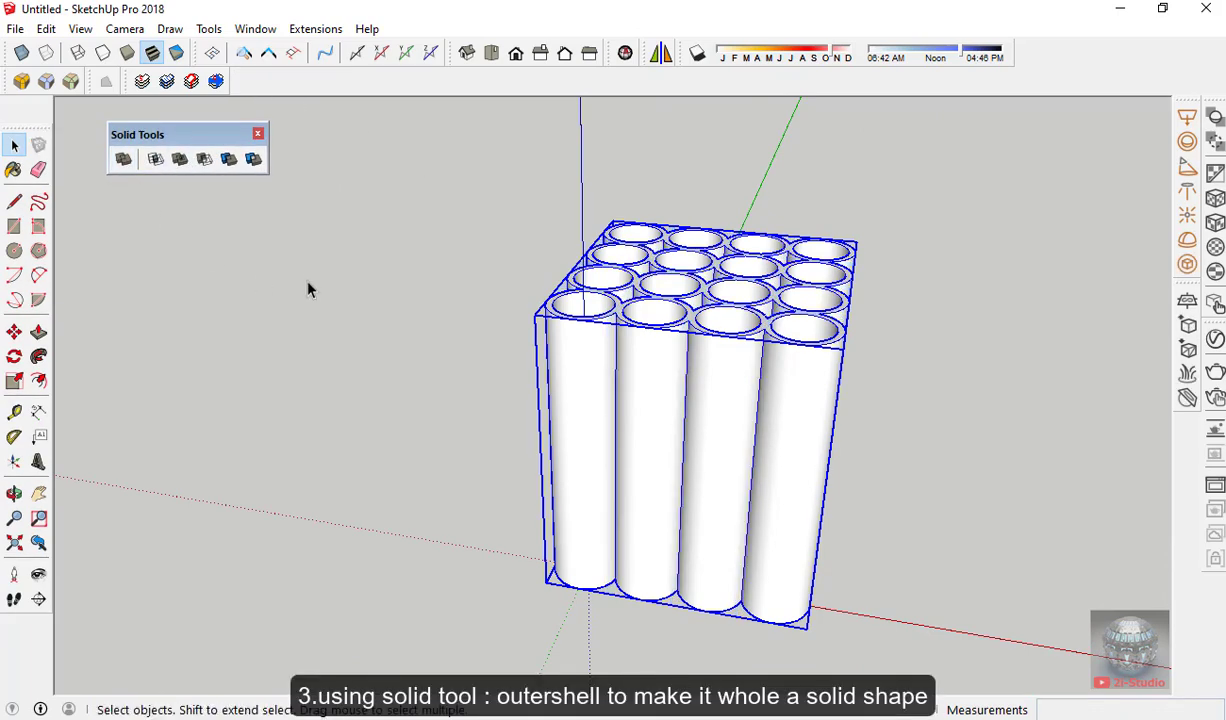
pyautogui.moveTo(308, 288)
pyautogui.mouseDown(button='middle')
pyautogui.moveTo(402, 240)
pyautogui.moveTo(769, 430)
pyautogui.moveTo(796, 512)
pyautogui.moveTo(843, 580)
pyautogui.moveTo(772, 540)
pyautogui.mouseUp(button='middle')
# Draw a flat circle beside the block and a vertical circle centred on it.
pyautogui.press('c')
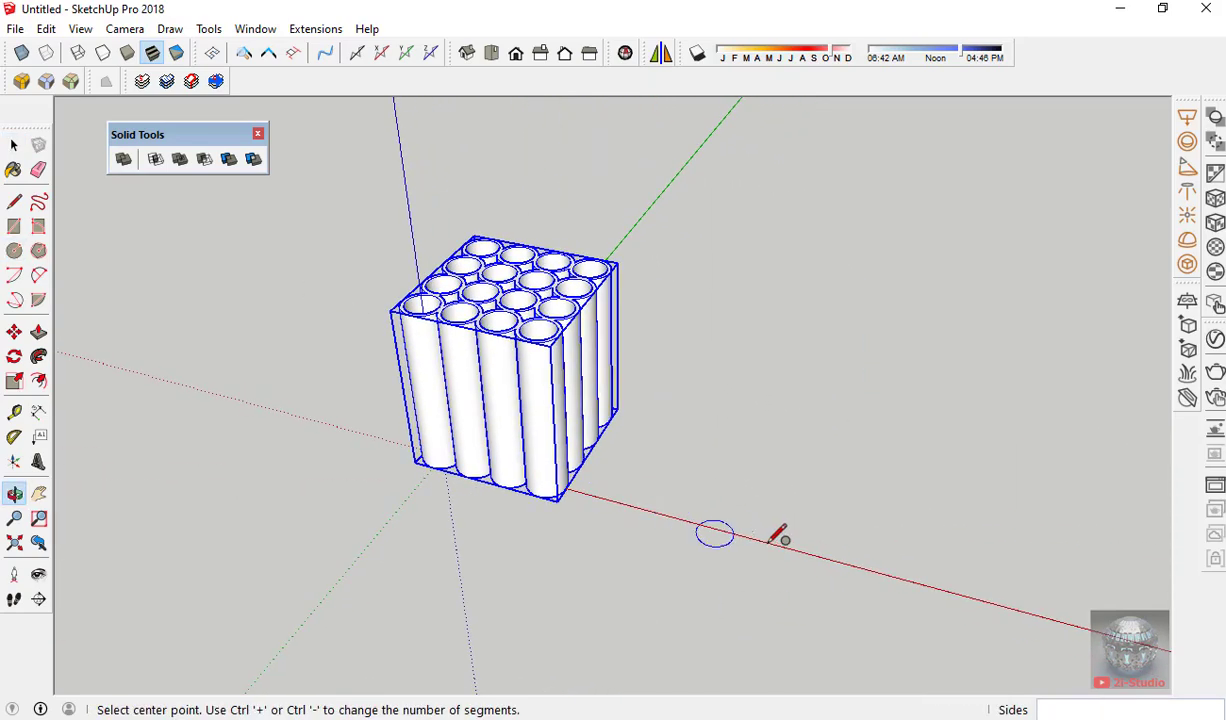
pyautogui.click(789, 546)
pyautogui.click(878, 548)
pyautogui.moveTo(878, 548)
pyautogui.mouseDown(button='middle')
pyautogui.moveTo(840, 495)
pyautogui.moveTo(796, 536)
pyautogui.moveTo(799, 476)
pyautogui.moveTo(803, 538)
pyautogui.moveTo(802, 495)
pyautogui.moveTo(805, 537)
pyautogui.moveTo(821, 512)
pyautogui.mouseUp(button='middle')
pyautogui.click(812, 538)
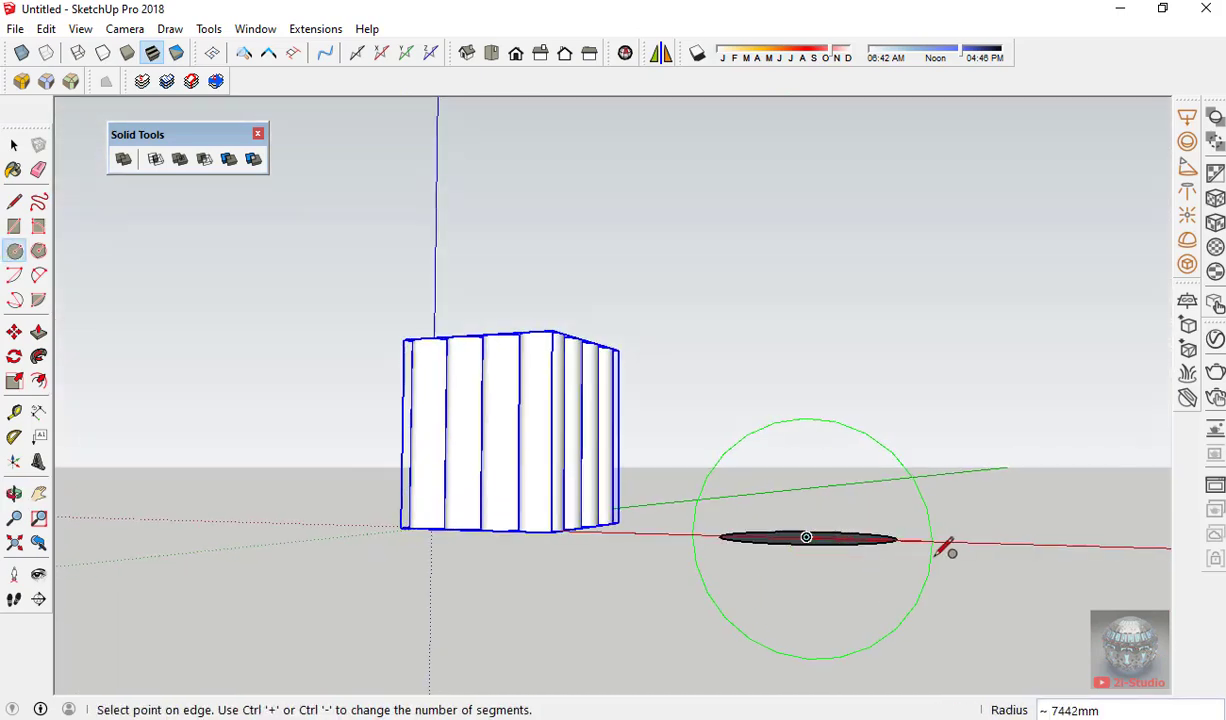
pyautogui.click(940, 538)
pyautogui.moveTo(945, 533)
pyautogui.mouseDown(button='middle')
pyautogui.moveTo(884, 630)
pyautogui.moveTo(857, 577)
pyautogui.mouseUp(button='middle')
# Sweep the vertical circle's face along the flat circle's edge with Follow Me to form a sphere.
pyautogui.press('space')
pyautogui.click(855, 572)
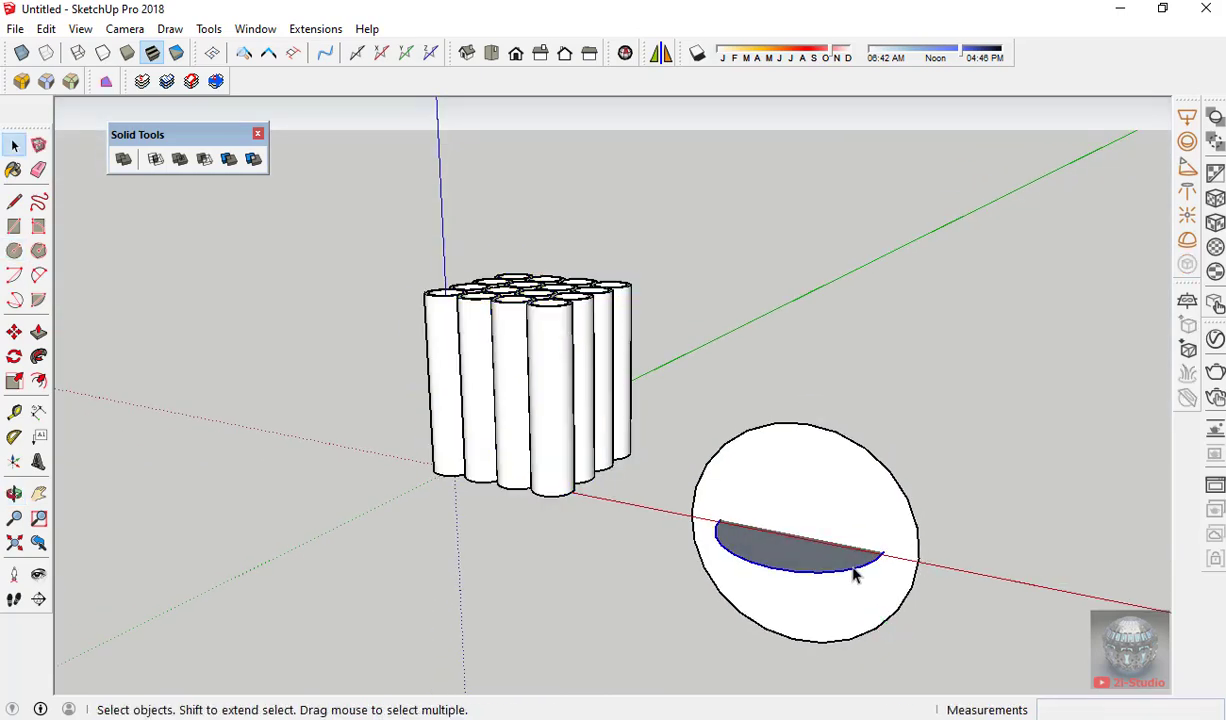
pyautogui.click(40, 358)
pyautogui.click(800, 530)
pyautogui.moveTo(903, 523); pyautogui.dragTo(876, 561, button='middle')
# Select the sphere and pick it up at its base to move it.
pyautogui.press('space')
pyautogui.click(798, 538)
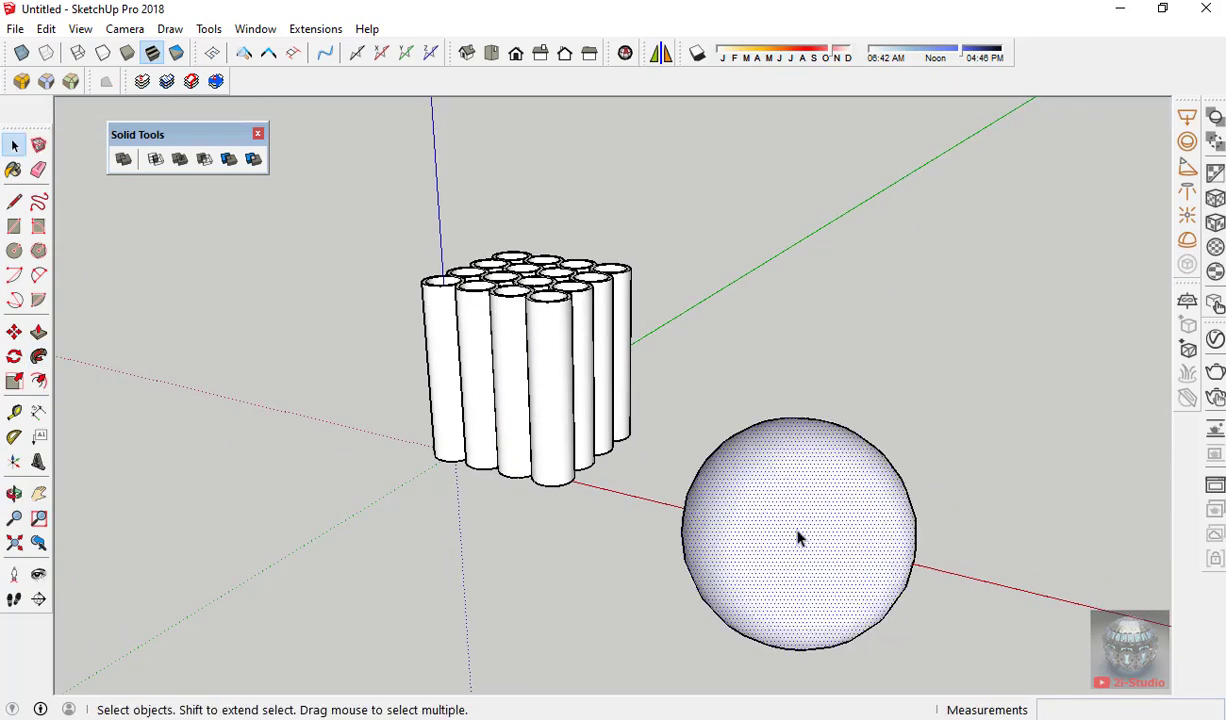
pyautogui.moveTo(798, 538); pyautogui.dragTo(925, 591, button='middle')
pyautogui.press('m')
pyautogui.click(935, 568)
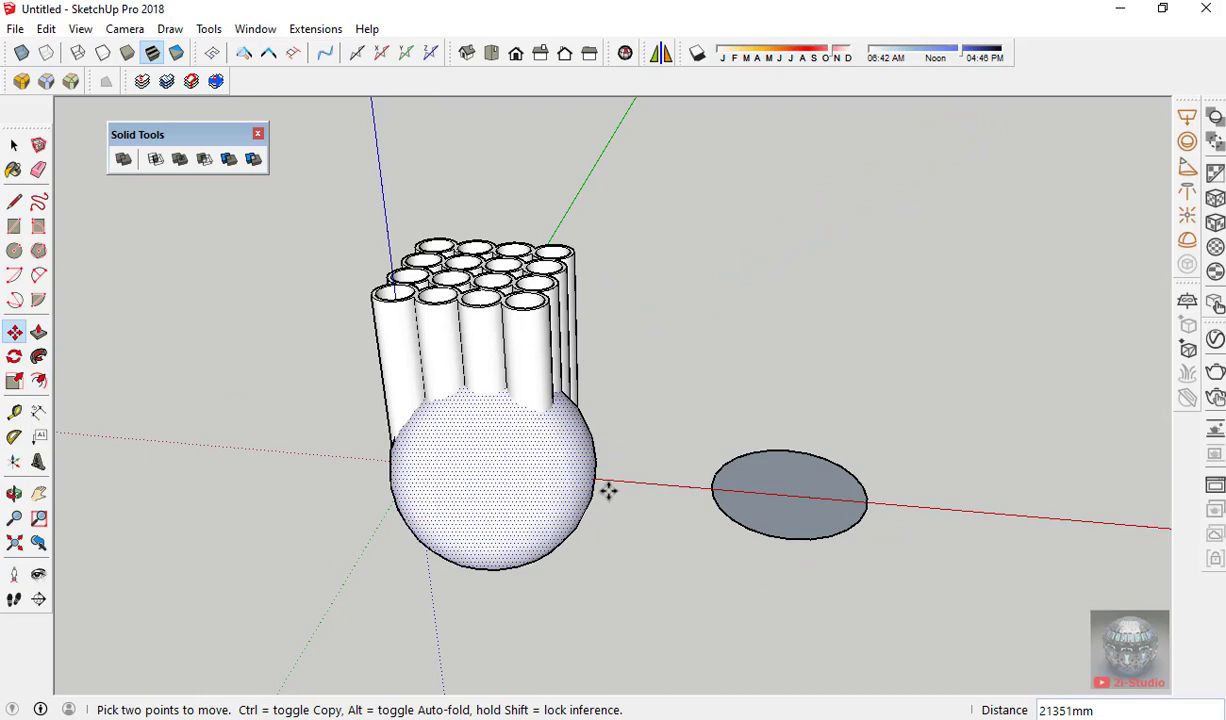
# Drop the sphere into the tube block, scale it down to about 0.88, and pick it up again.
pyautogui.click(605, 490)
pyautogui.press('s')
pyautogui.moveTo(577, 626); pyautogui.dragTo(543, 560)
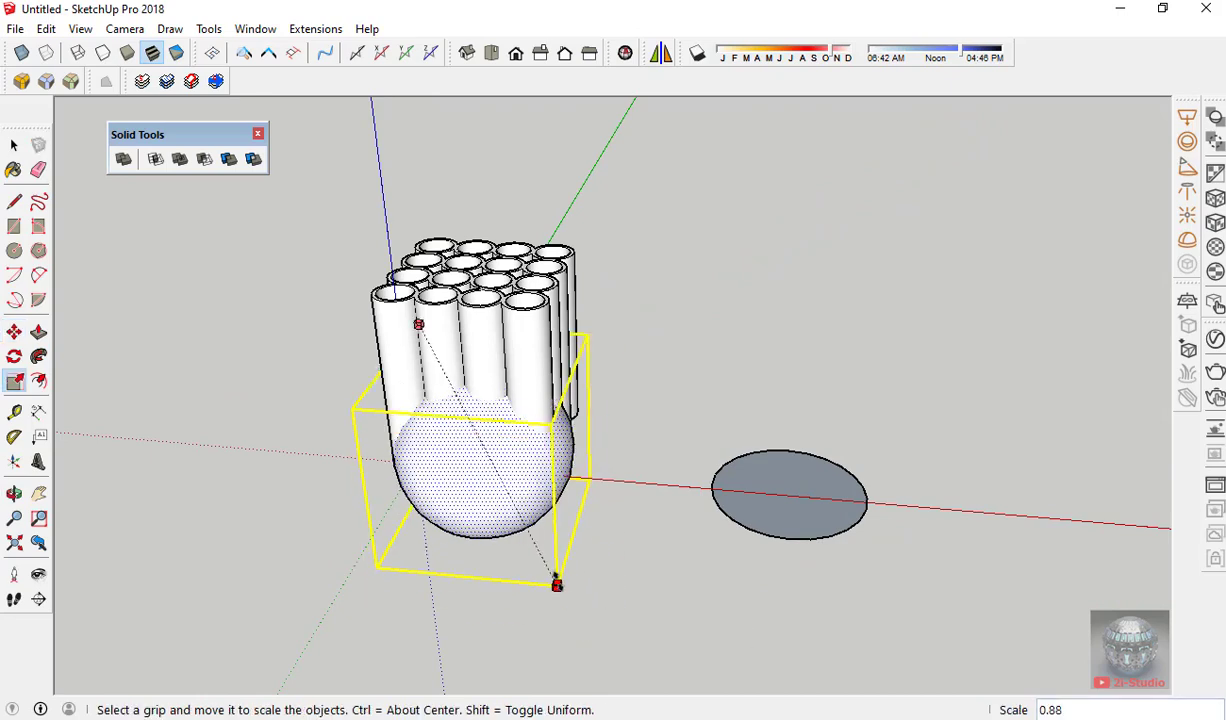
pyautogui.scroll(2, 543, 560)
pyautogui.press('m')
pyautogui.click(560, 505)
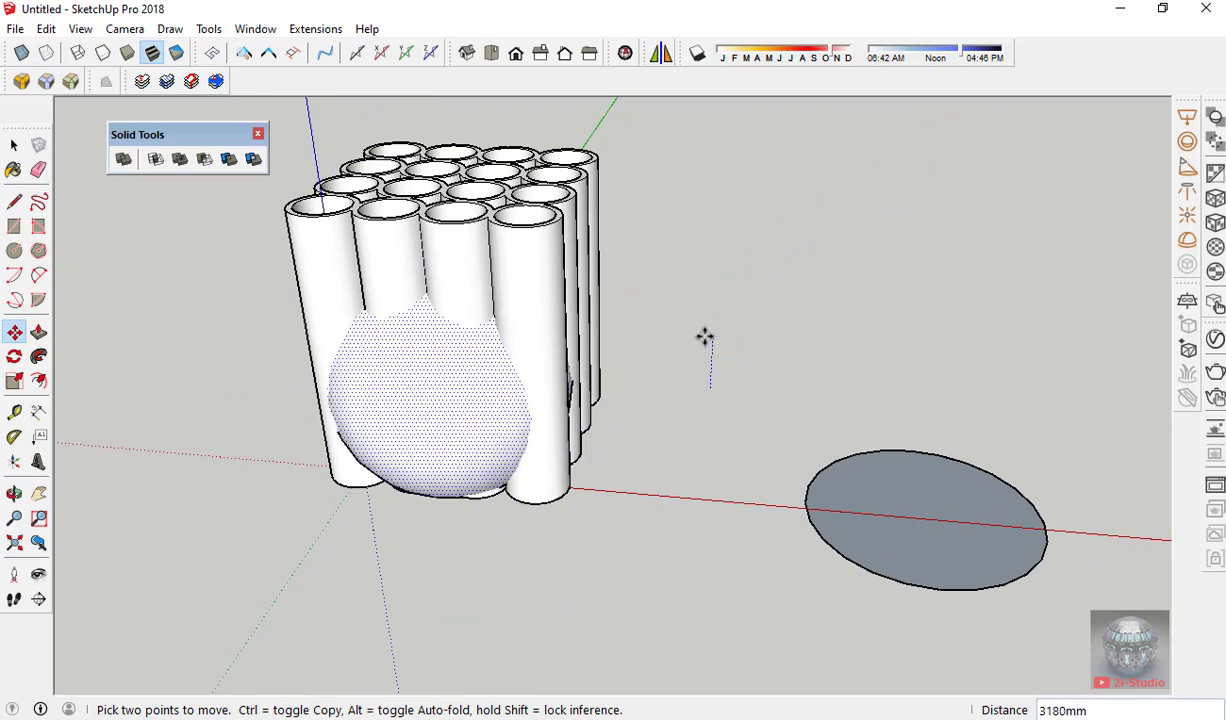
# Place the sphere inside the block and stretch it vertically with a scale value of 1.2.
pyautogui.click(490, 328)
pyautogui.moveTo(490, 328); pyautogui.dragTo(473, 323, button='middle')
pyautogui.press('s')
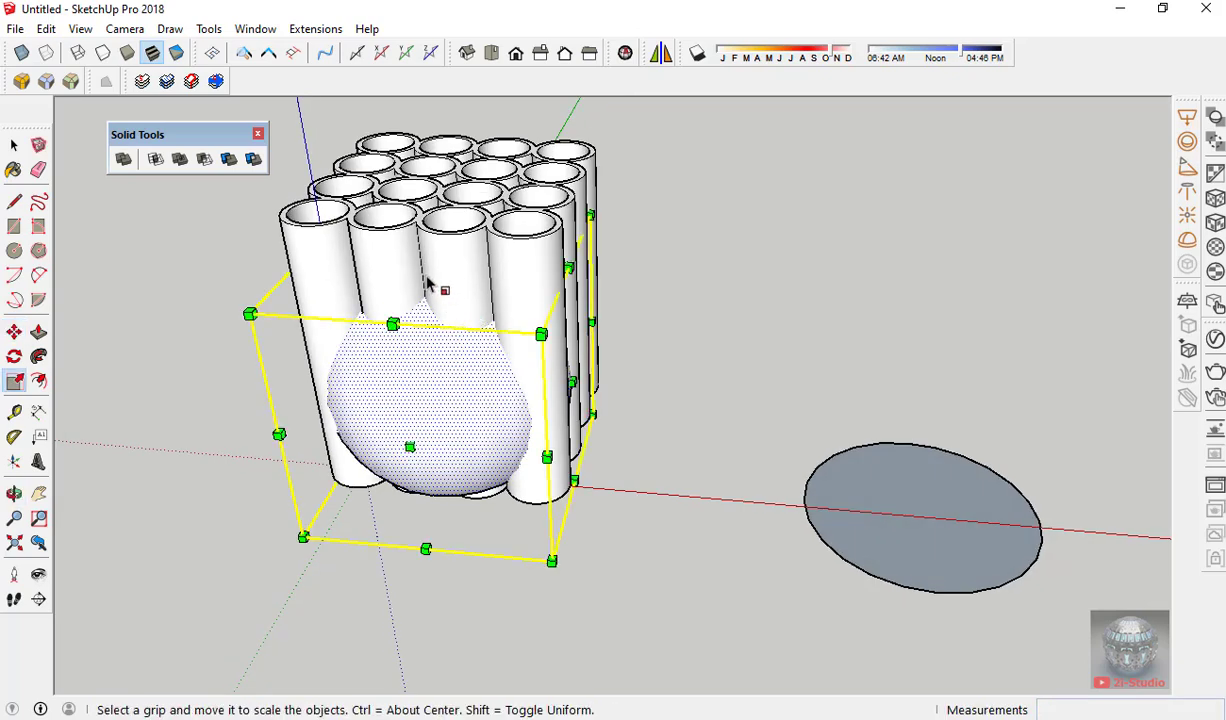
pyautogui.moveTo(433, 262)
pyautogui.mouseDown()
pyautogui.moveTo(435, 238)
pyautogui.moveTo(440, 251)
pyautogui.mouseUp()
pyautogui.write('1.2')
pyautogui.press('Return')
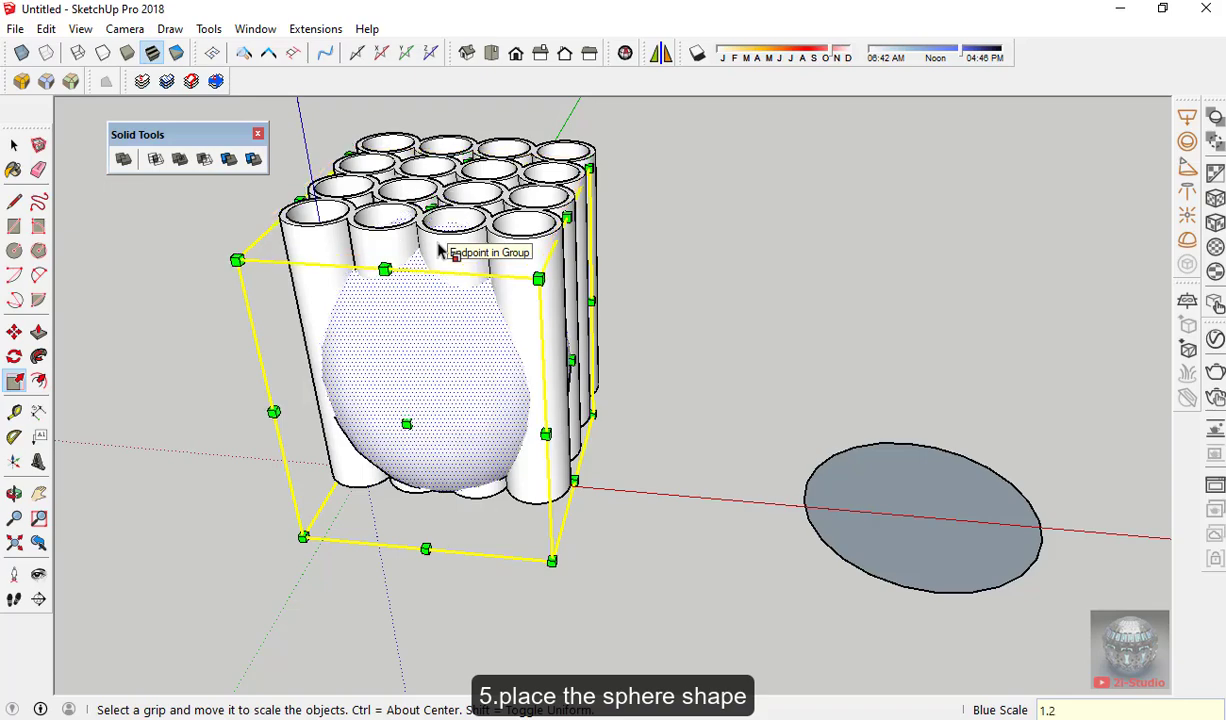
pyautogui.press('BackSpace')
pyautogui.write('16')
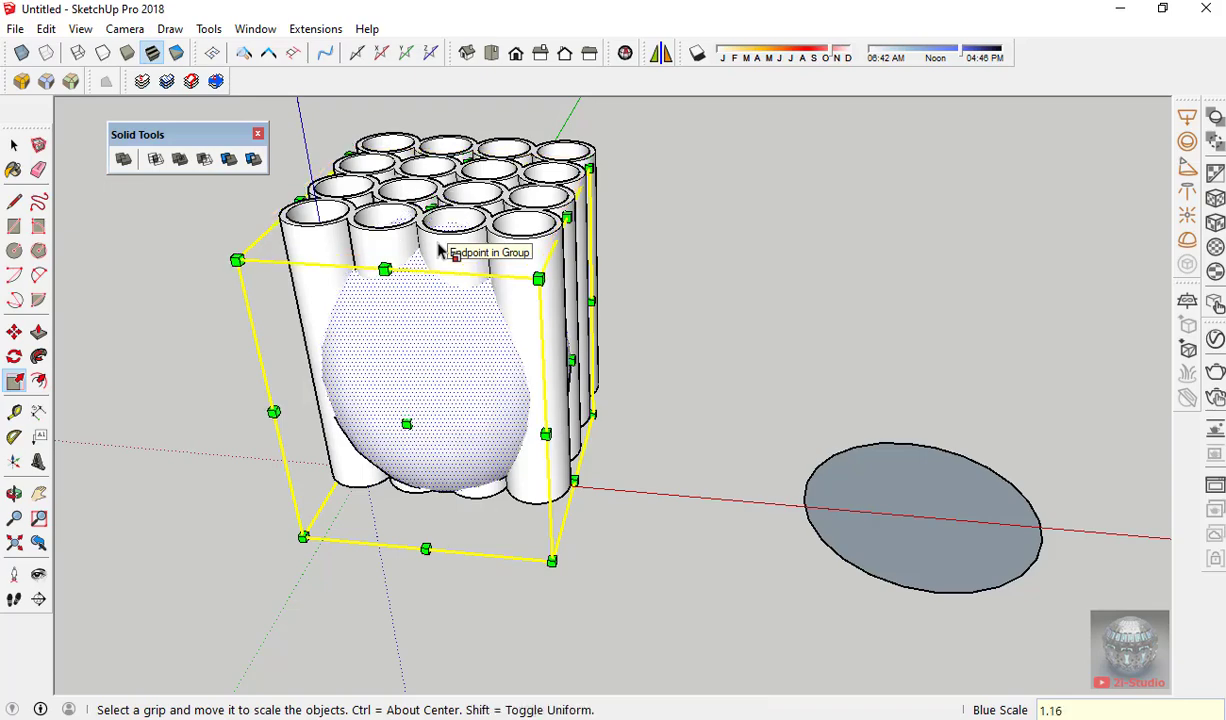
pyautogui.press('Return')
pyautogui.moveTo(450, 254)
pyautogui.mouseDown(button='middle')
pyautogui.moveTo(592, 539)
pyautogui.moveTo(470, 285)
pyautogui.mouseUp(button='middle')
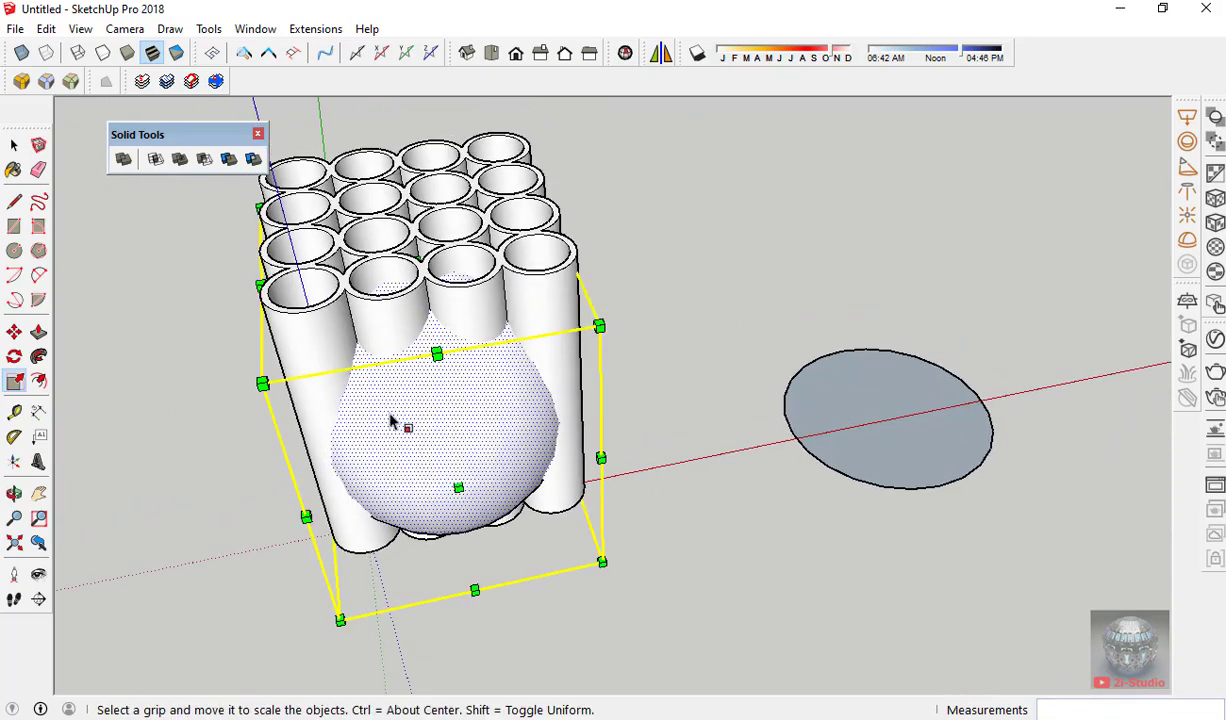
pyautogui.press('space')
# Narrow the sphere along the red axis and reduce its height, checking the tube tops.
pyautogui.press('s')
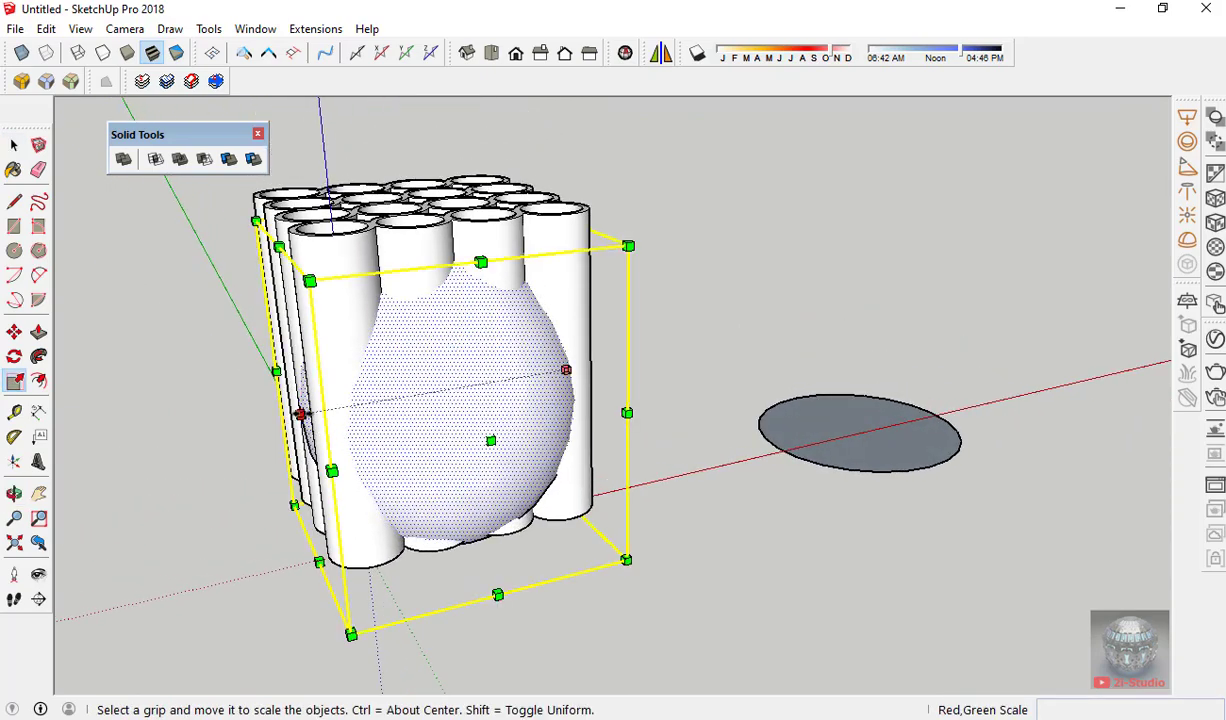
pyautogui.moveTo(302, 412); pyautogui.dragTo(316, 411)
pyautogui.moveTo(322, 407)
pyautogui.mouseDown(button='middle')
pyautogui.moveTo(575, 342)
pyautogui.moveTo(508, 428)
pyautogui.mouseUp(button='middle')
pyautogui.moveTo(451, 520); pyautogui.dragTo(451, 471)
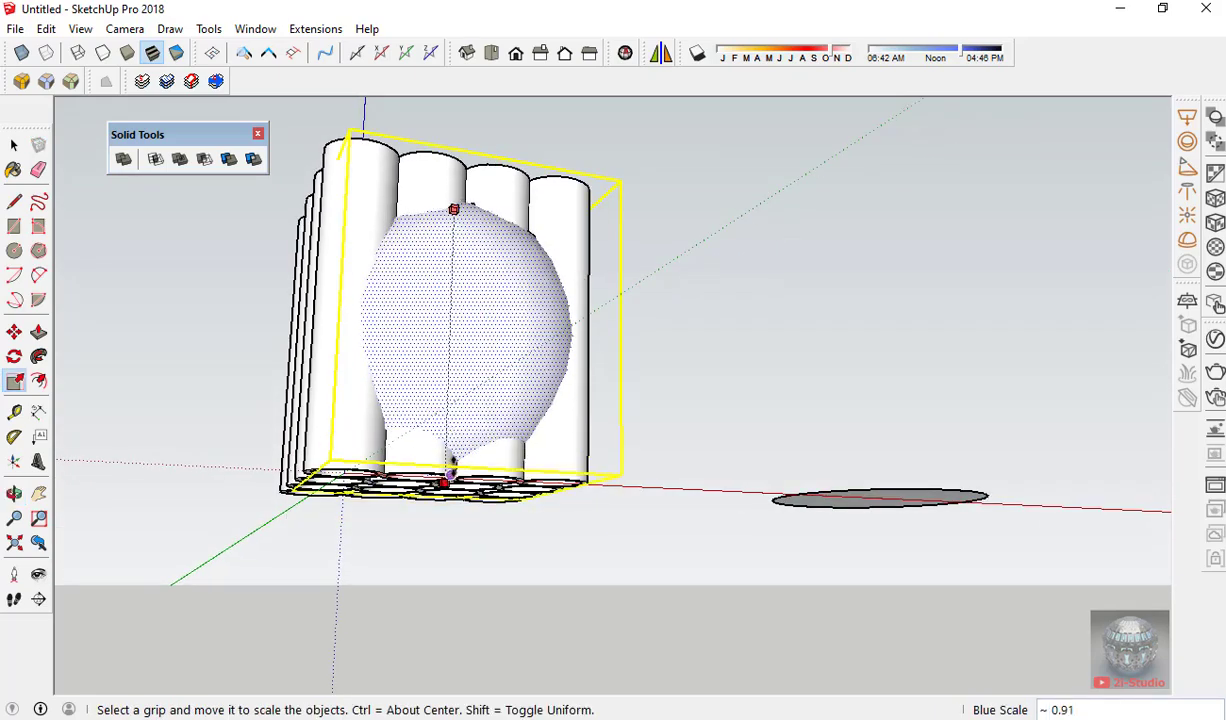
pyautogui.moveTo(479, 402)
pyautogui.mouseDown(button='middle')
pyautogui.moveTo(475, 548)
pyautogui.moveTo(514, 504)
pyautogui.moveTo(514, 569)
pyautogui.mouseUp(button='middle')
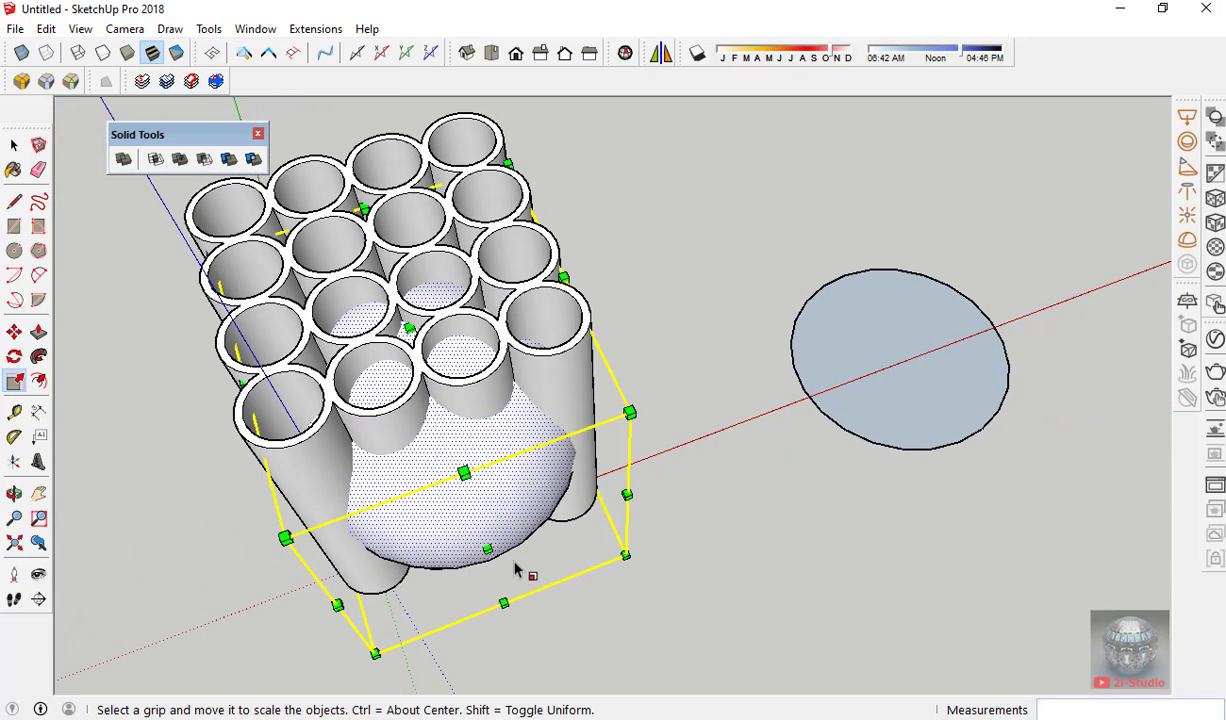
pyautogui.moveTo(487, 548); pyautogui.dragTo(490, 556)
pyautogui.moveTo(490, 556)
pyautogui.mouseDown(button='middle')
pyautogui.moveTo(840, 511)
pyautogui.moveTo(793, 597)
pyautogui.mouseUp(button='middle')
pyautogui.press('space')
pyautogui.click(876, 479)
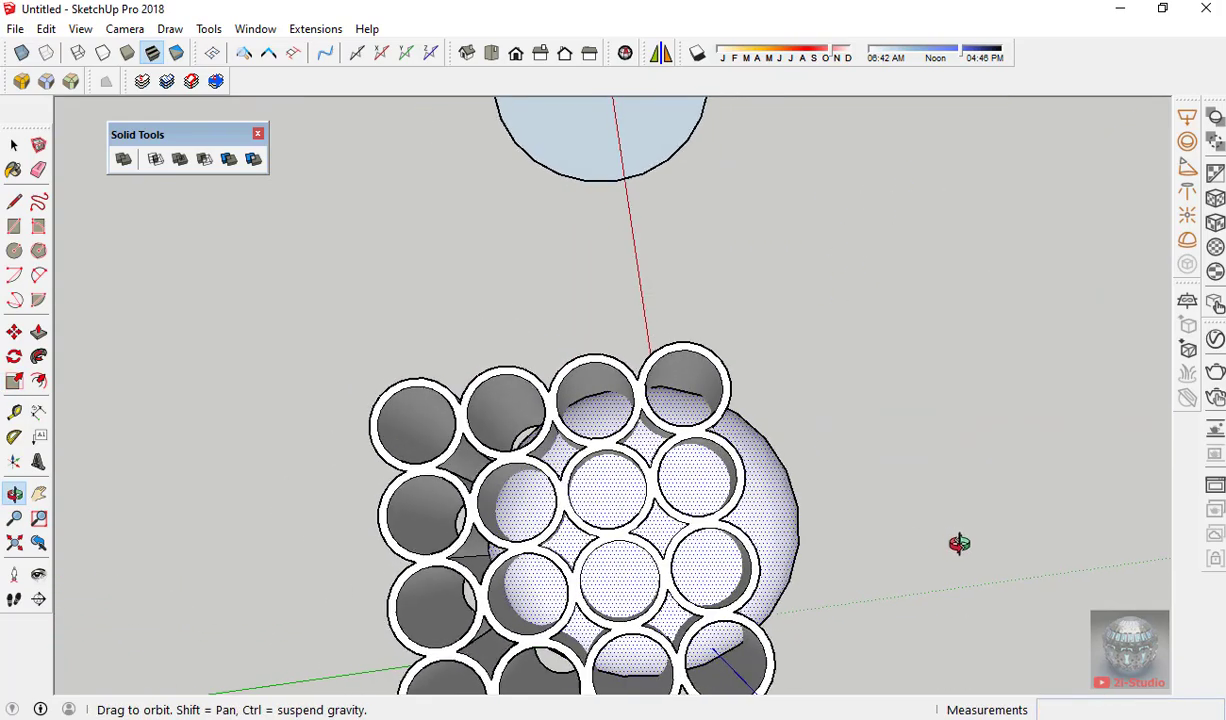
# Shrink the sphere, set its red-axis scale to 1.1, and stretch it downward.
pyautogui.press('s')
pyautogui.moveTo(706, 580); pyautogui.dragTo(665, 547)
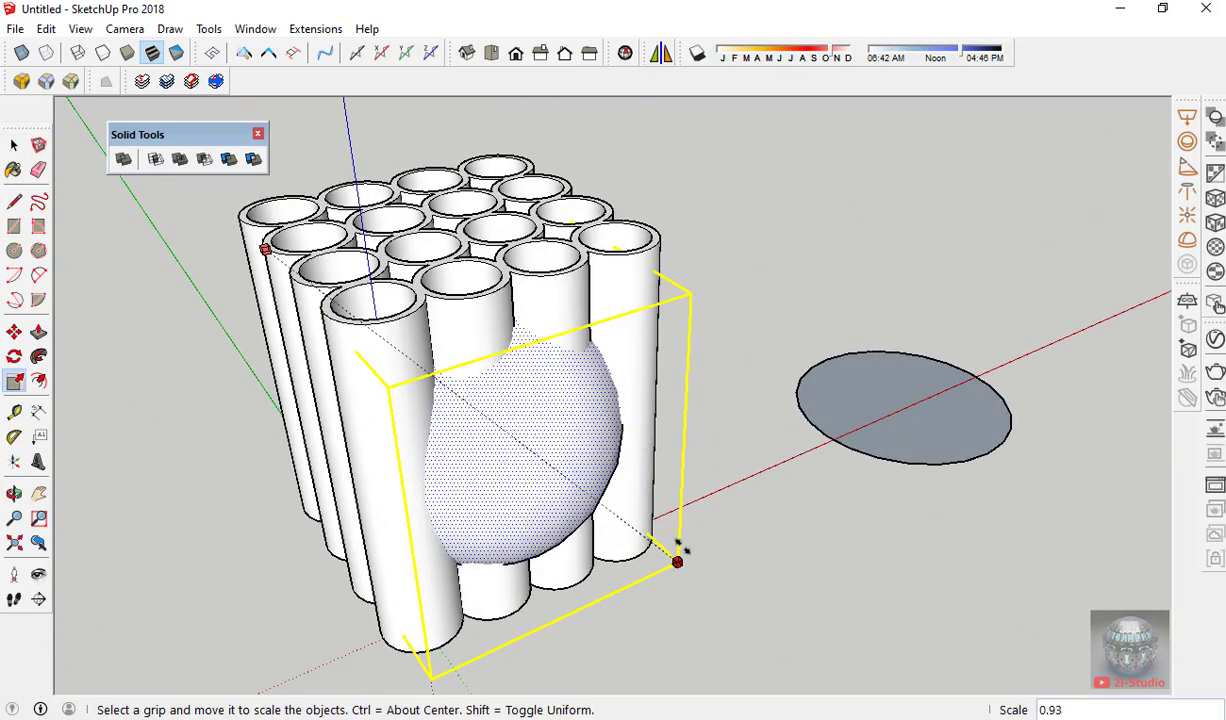
pyautogui.moveTo(665, 547)
pyautogui.mouseDown(button='middle')
pyautogui.moveTo(571, 486)
pyautogui.moveTo(323, 452)
pyautogui.moveTo(602, 391)
pyautogui.mouseUp(button='middle')
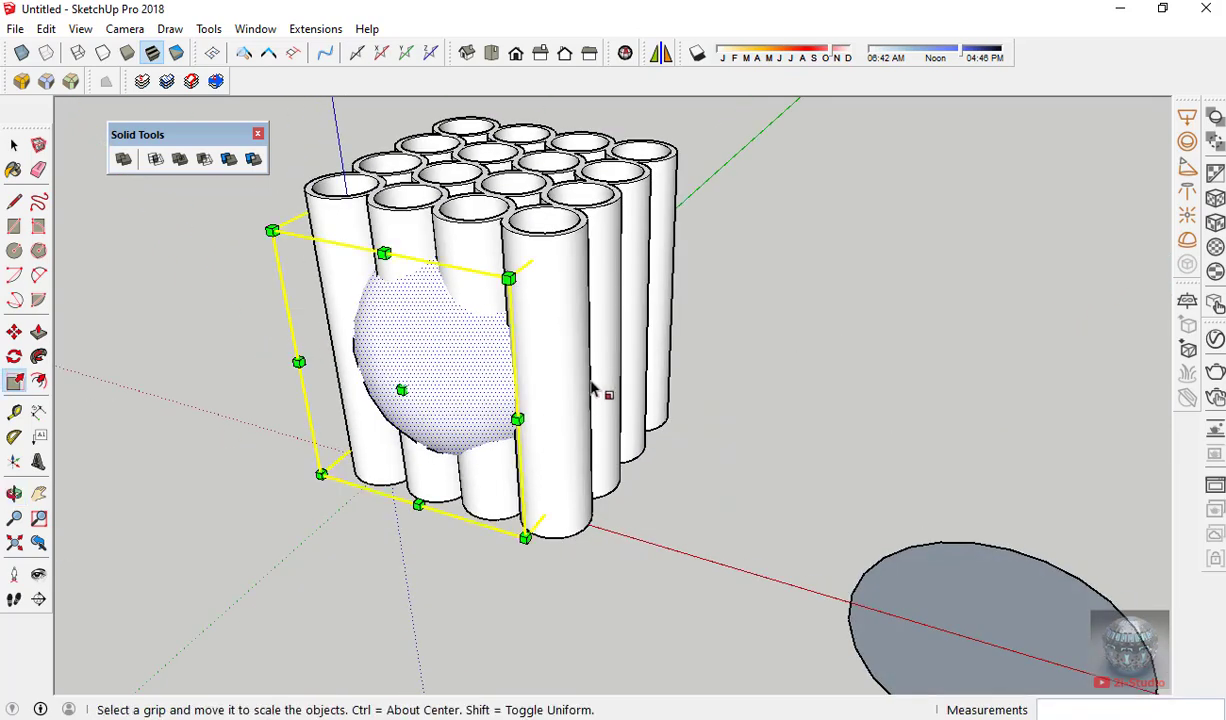
pyautogui.moveTo(583, 352); pyautogui.dragTo(597, 354)
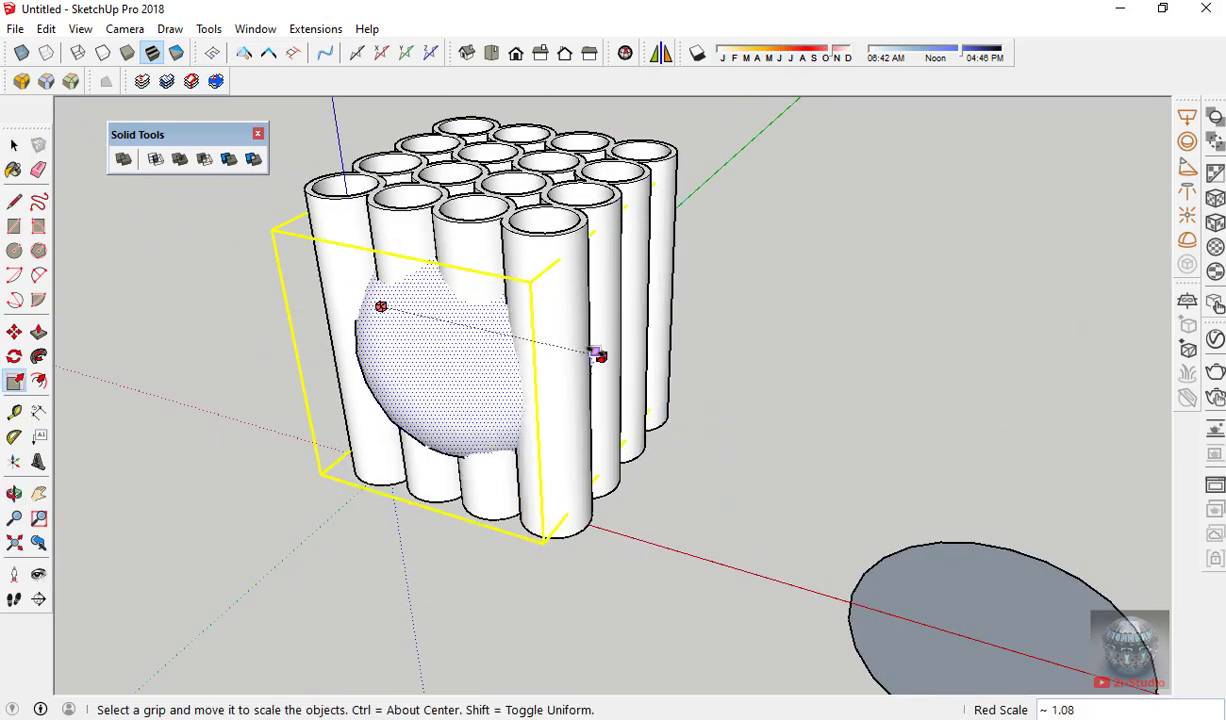
pyautogui.write('1.1')
pyautogui.press('Return')
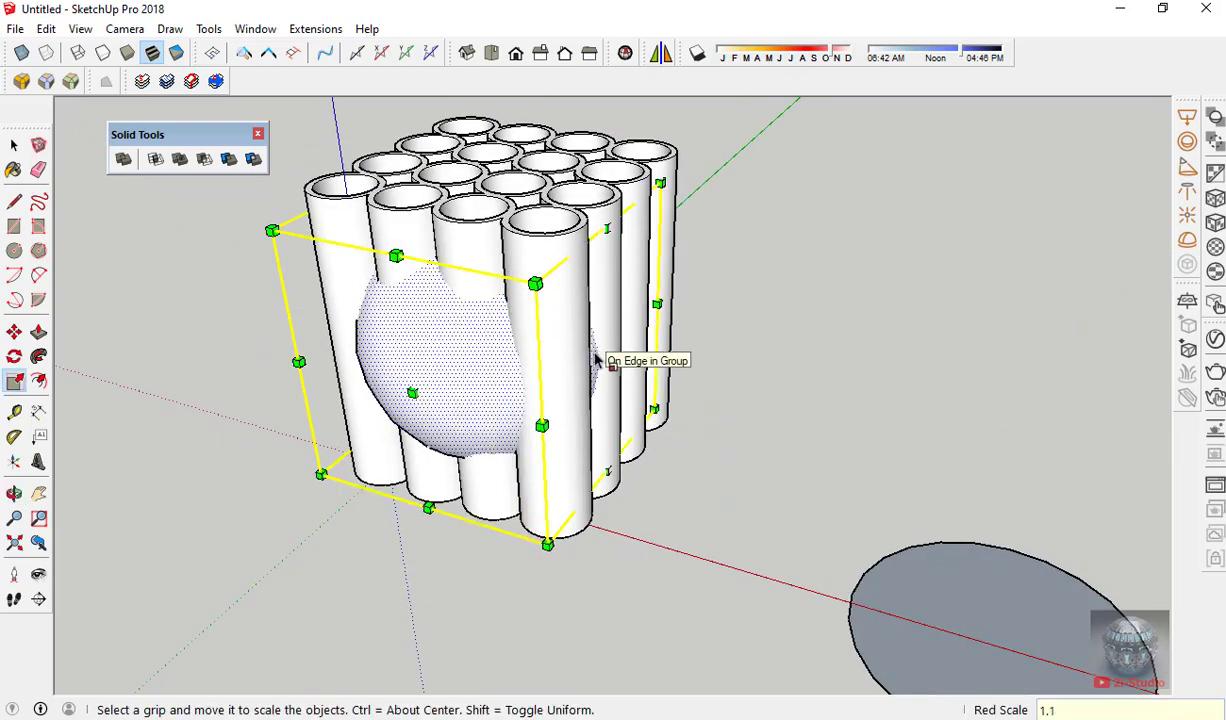
pyautogui.moveTo(596, 360)
pyautogui.mouseDown(button='middle')
pyautogui.moveTo(523, 230)
pyautogui.moveTo(520, 388)
pyautogui.mouseUp(button='middle')
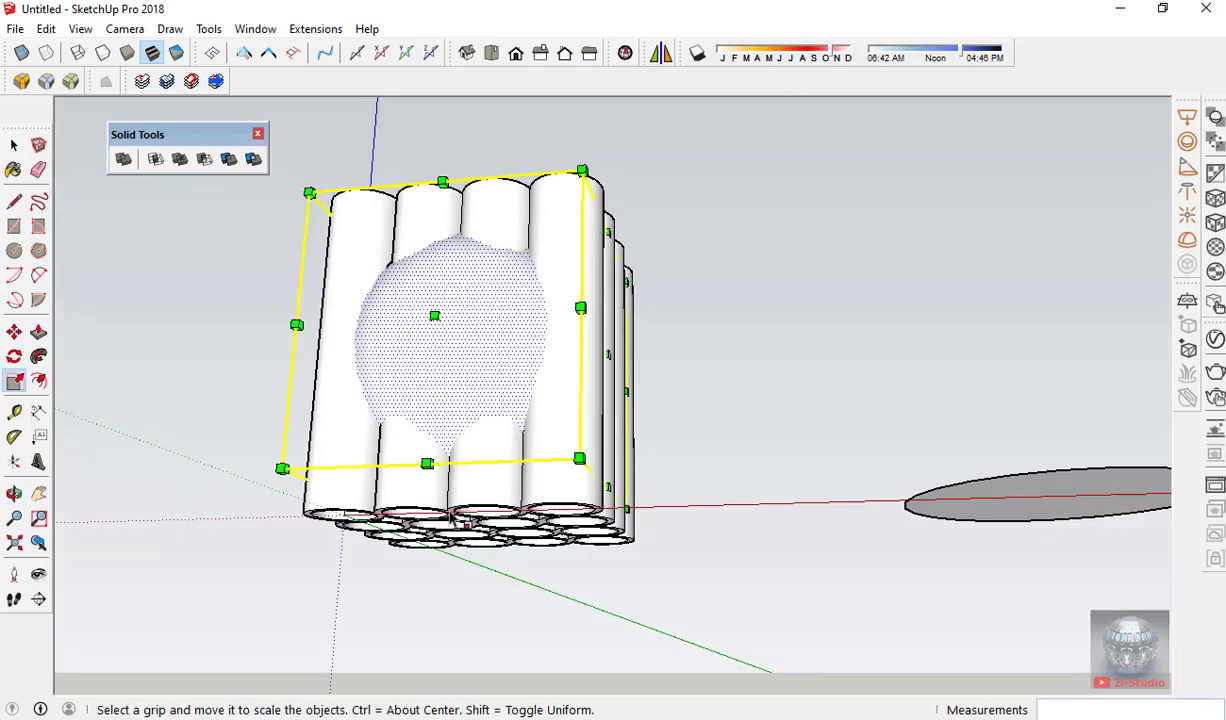
pyautogui.moveTo(470, 489); pyautogui.dragTo(466, 503)
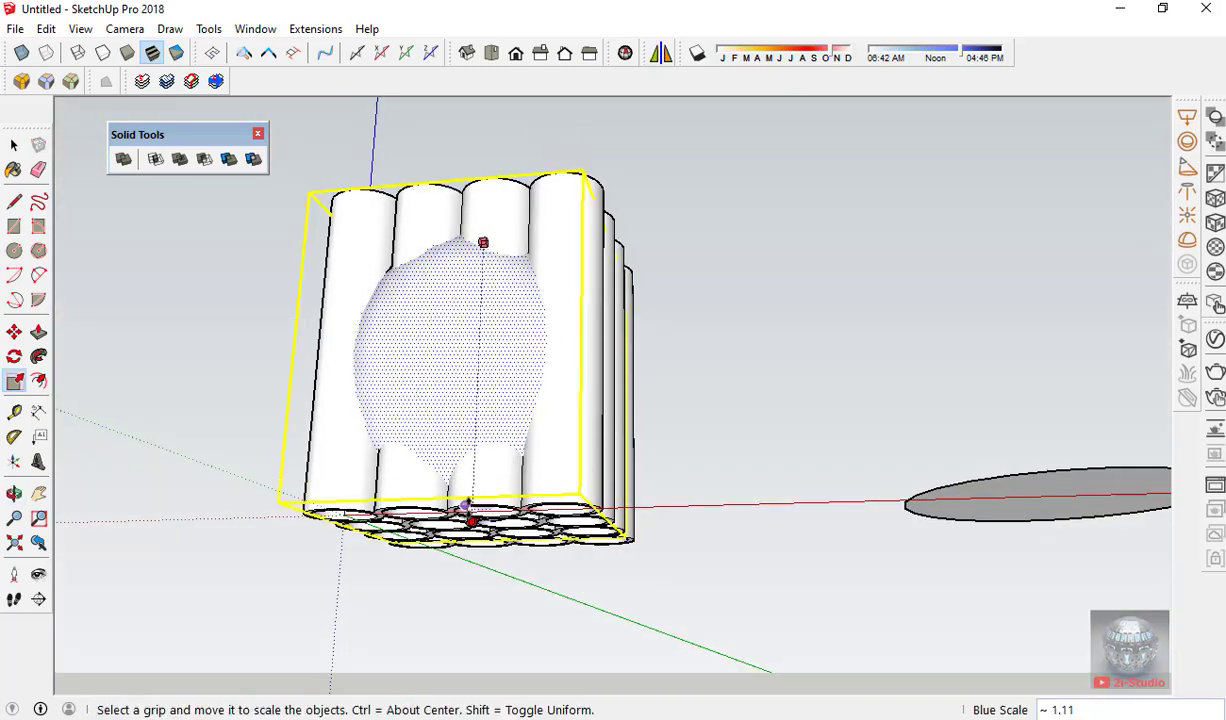
pyautogui.moveTo(466, 505)
pyautogui.mouseDown(button='middle')
pyautogui.moveTo(646, 706)
pyautogui.moveTo(575, 470)
pyautogui.mouseUp(button='middle')
pyautogui.press('space')
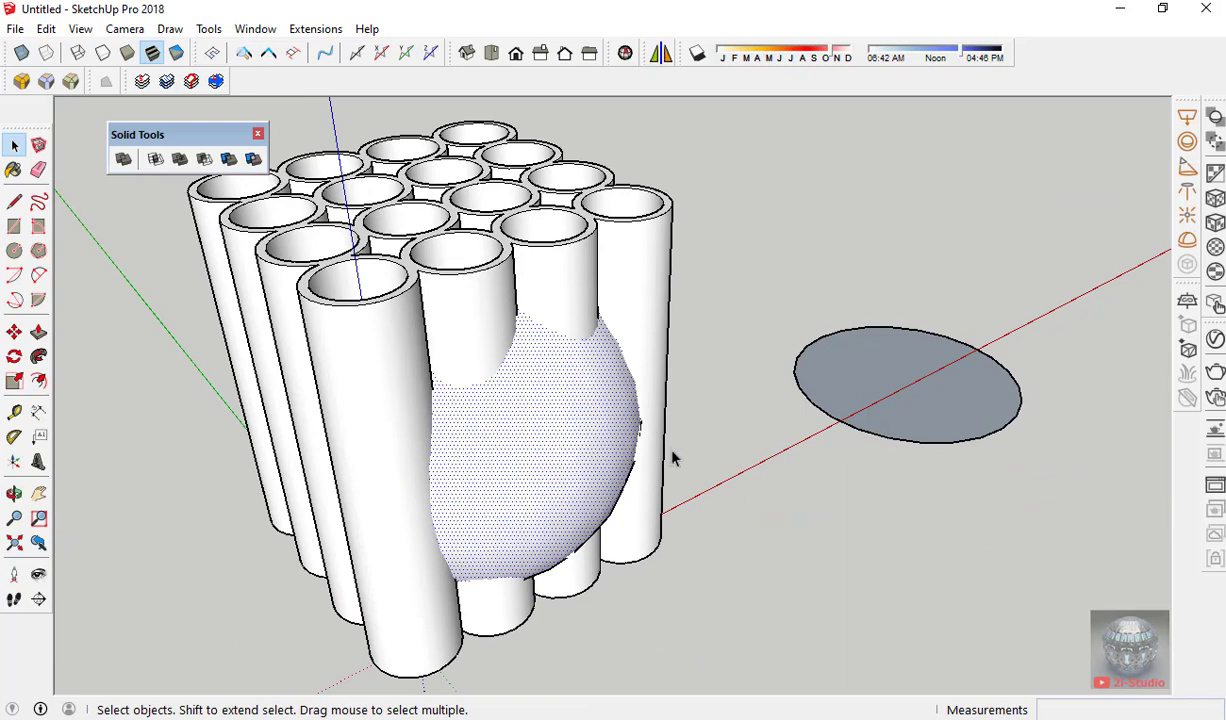
pyautogui.moveTo(672, 458)
pyautogui.mouseDown(button='middle')
pyautogui.moveTo(375, 479)
pyautogui.moveTo(421, 452)
pyautogui.moveTo(340, 360)
pyautogui.mouseUp(button='middle')
# Subtract the stretched sphere from the tube block and inspect the carved cavity.
pyautogui.click(421, 452)
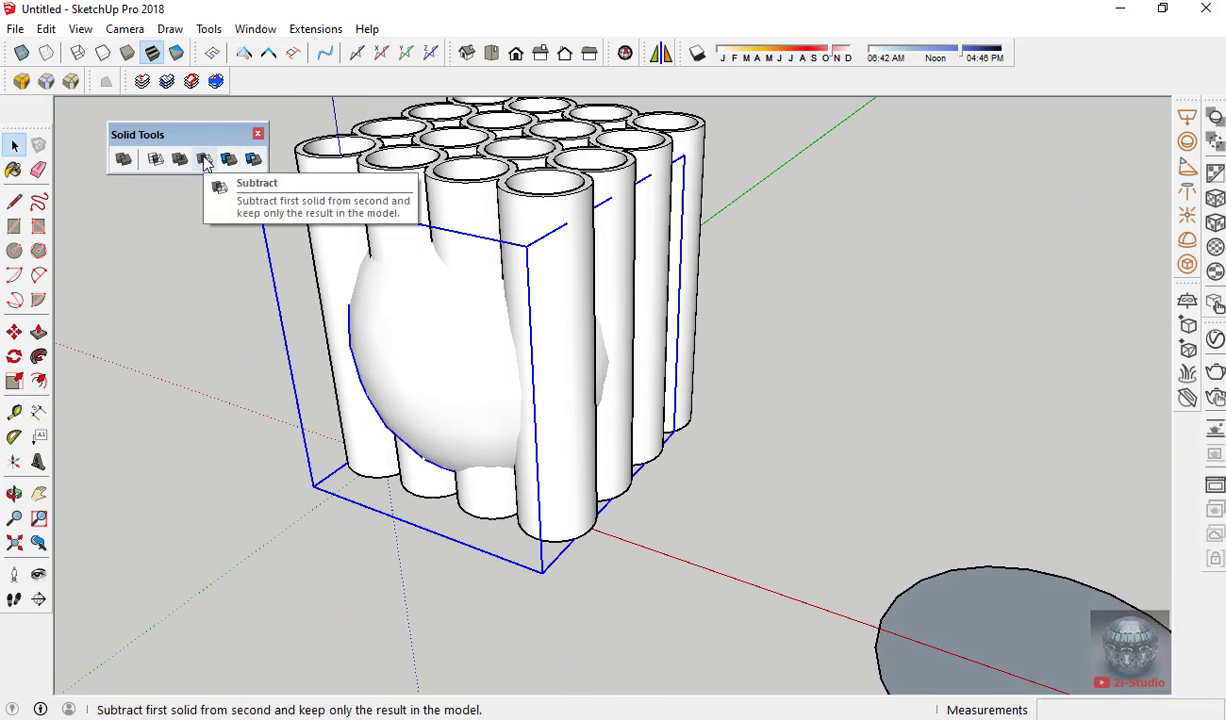
pyautogui.click(205, 160)
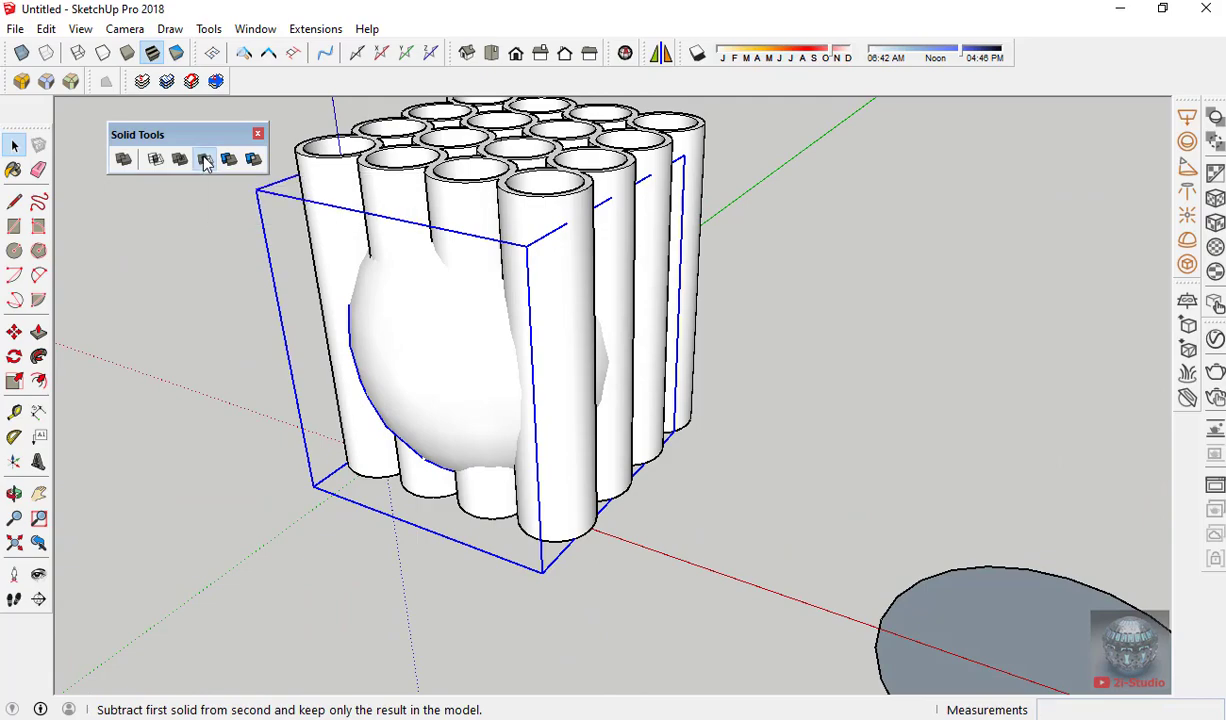
pyautogui.click(520, 205)
pyautogui.moveTo(465, 252)
pyautogui.mouseDown(button='middle')
pyautogui.moveTo(815, 52)
pyautogui.moveTo(430, 338)
pyautogui.moveTo(583, 471)
pyautogui.moveTo(510, 333)
pyautogui.mouseUp(button='middle')
pyautogui.scroll(3, 575, 471)
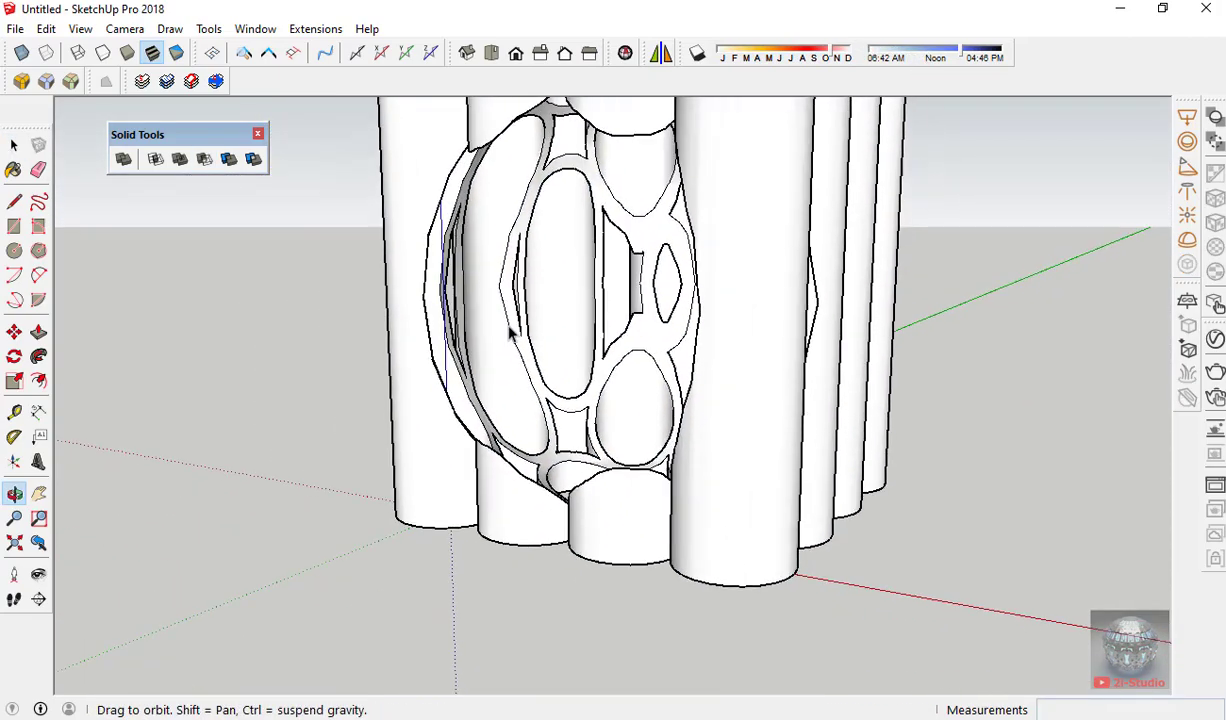
# From Front view, turn on shadows, move the shadow date toward September, and adjust the time.
pyautogui.press('f')
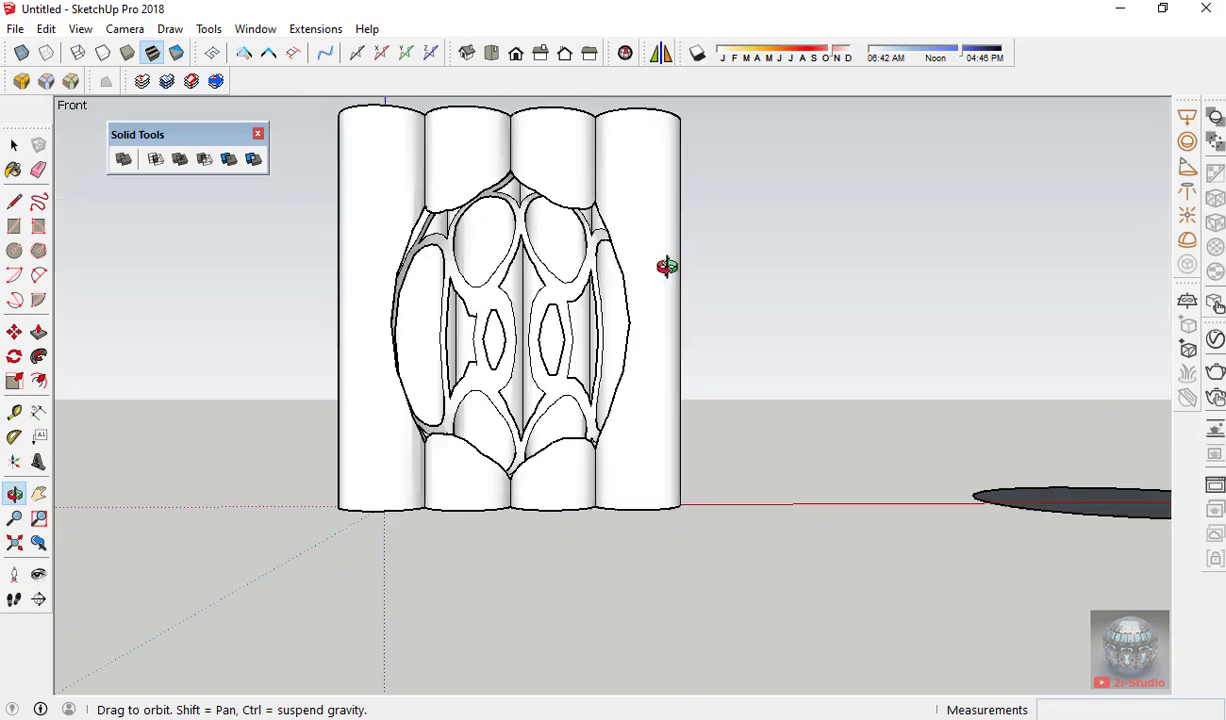
pyautogui.moveTo(667, 266)
pyautogui.mouseDown(button='middle')
pyautogui.moveTo(438, 265)
pyautogui.moveTo(540, 292)
pyautogui.mouseUp(button='middle')
pyautogui.click(698, 53)
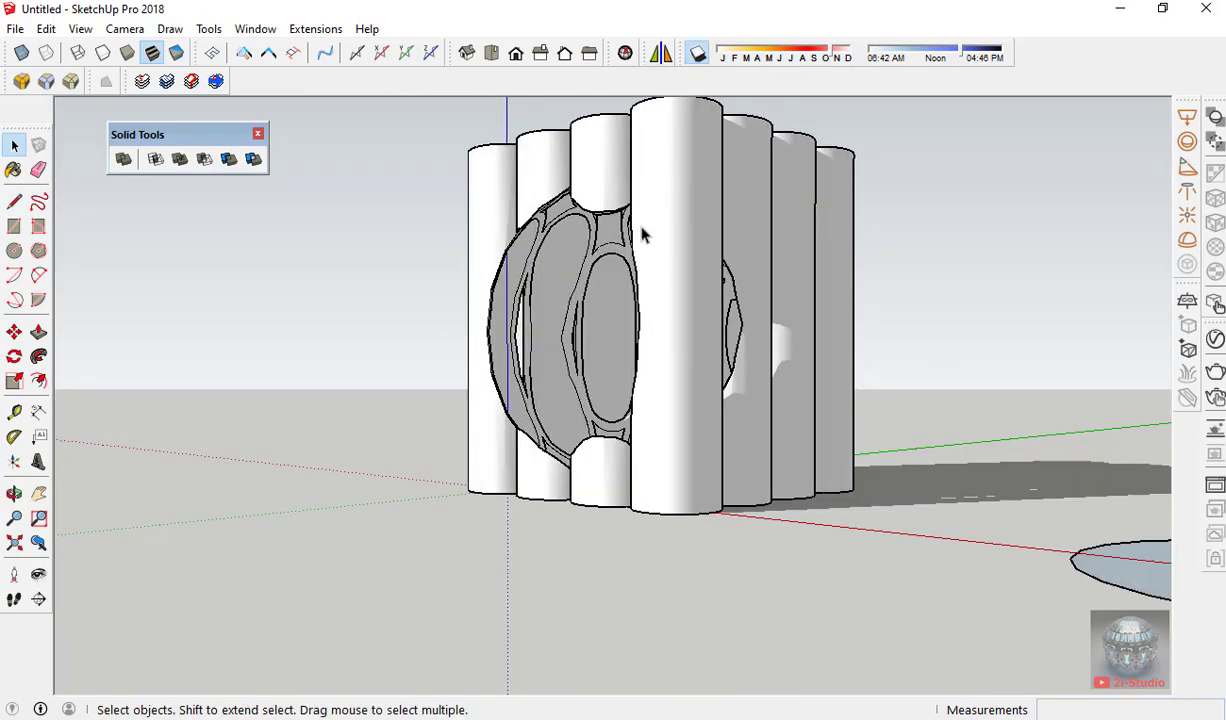
pyautogui.moveTo(643, 232); pyautogui.dragTo(665, 348, button='middle')
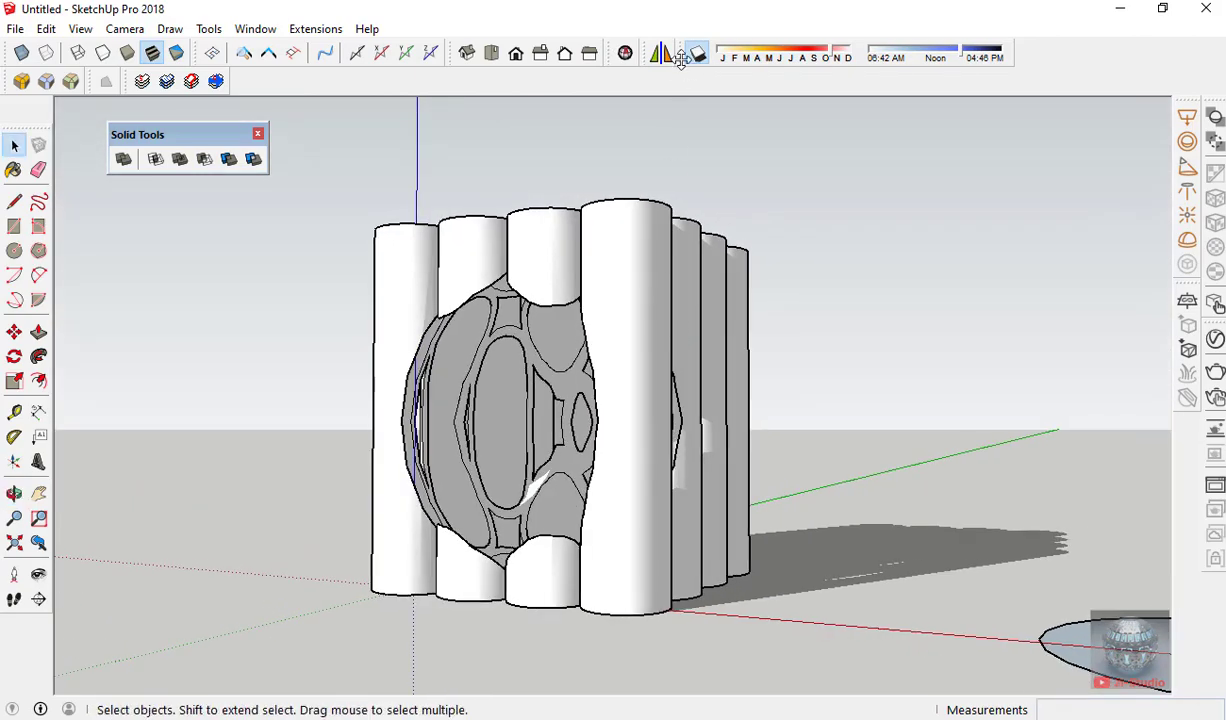
pyautogui.click(778, 53)
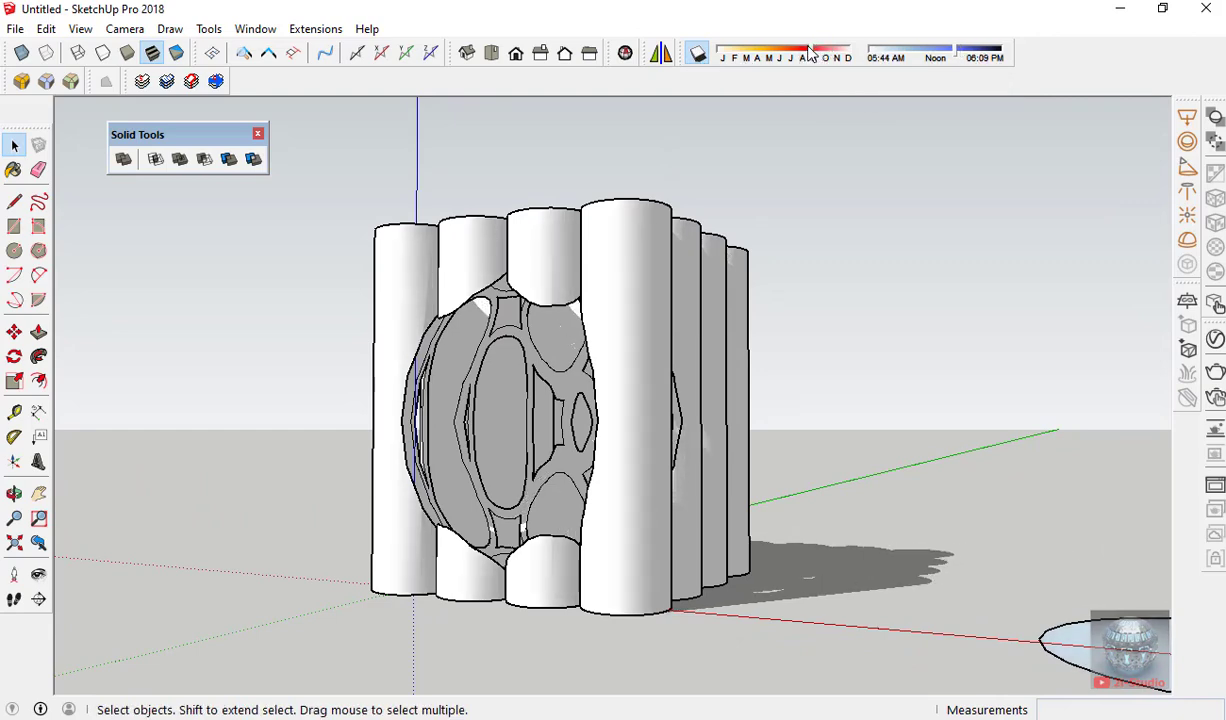
pyautogui.moveTo(778, 53); pyautogui.dragTo(820, 51)
pyautogui.moveTo(938, 62); pyautogui.dragTo(930, 58)
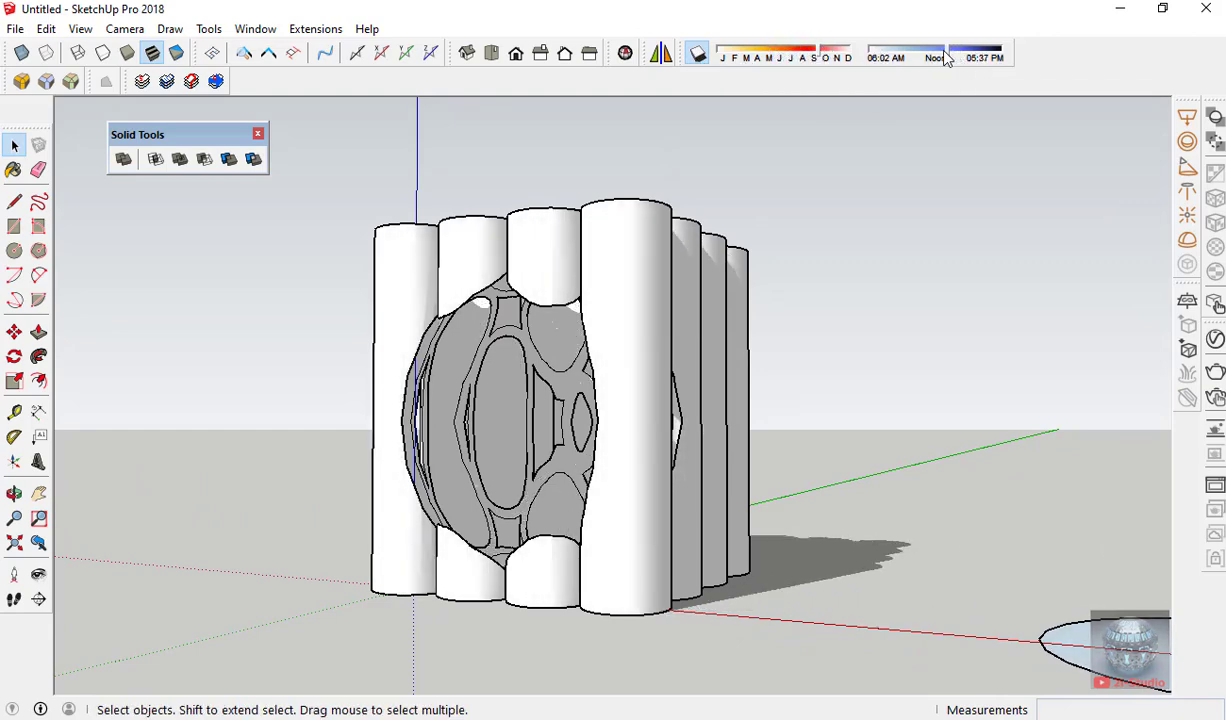
pyautogui.moveTo(753, 296); pyautogui.dragTo(727, 460, button='middle')
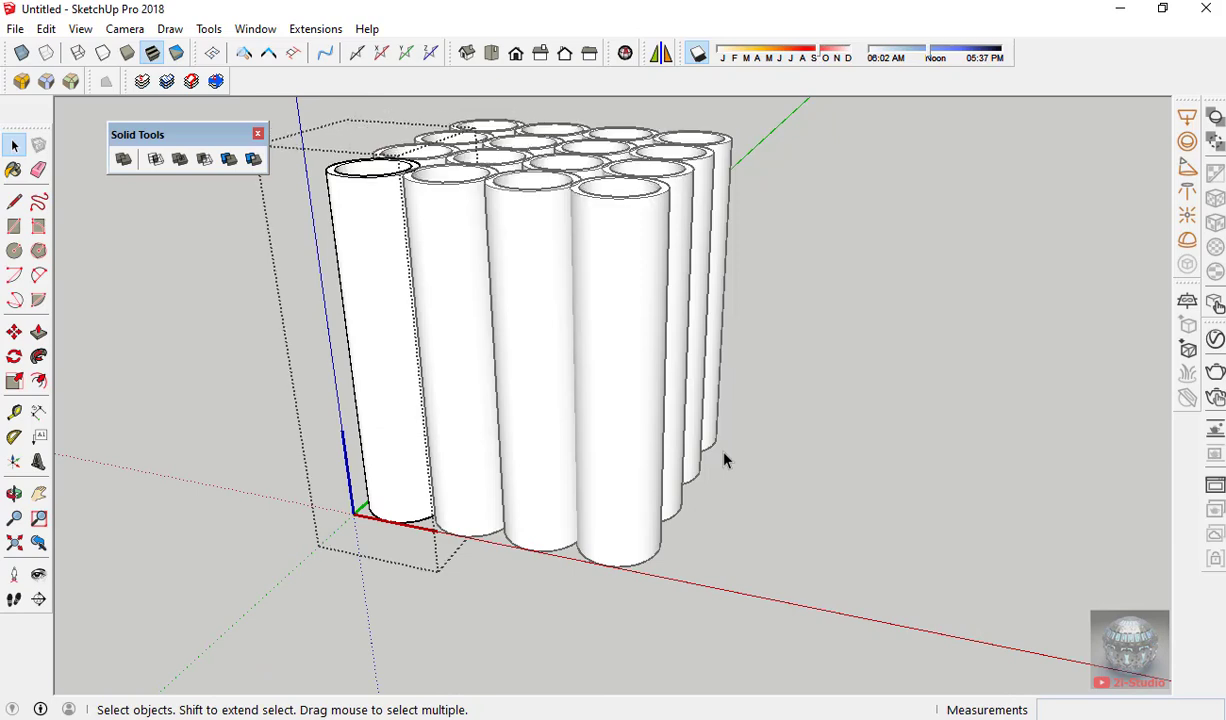
# Select all the ring circles and set their Segments to 48 in Entity Info.
pyautogui.scroll(3, 465, 465)
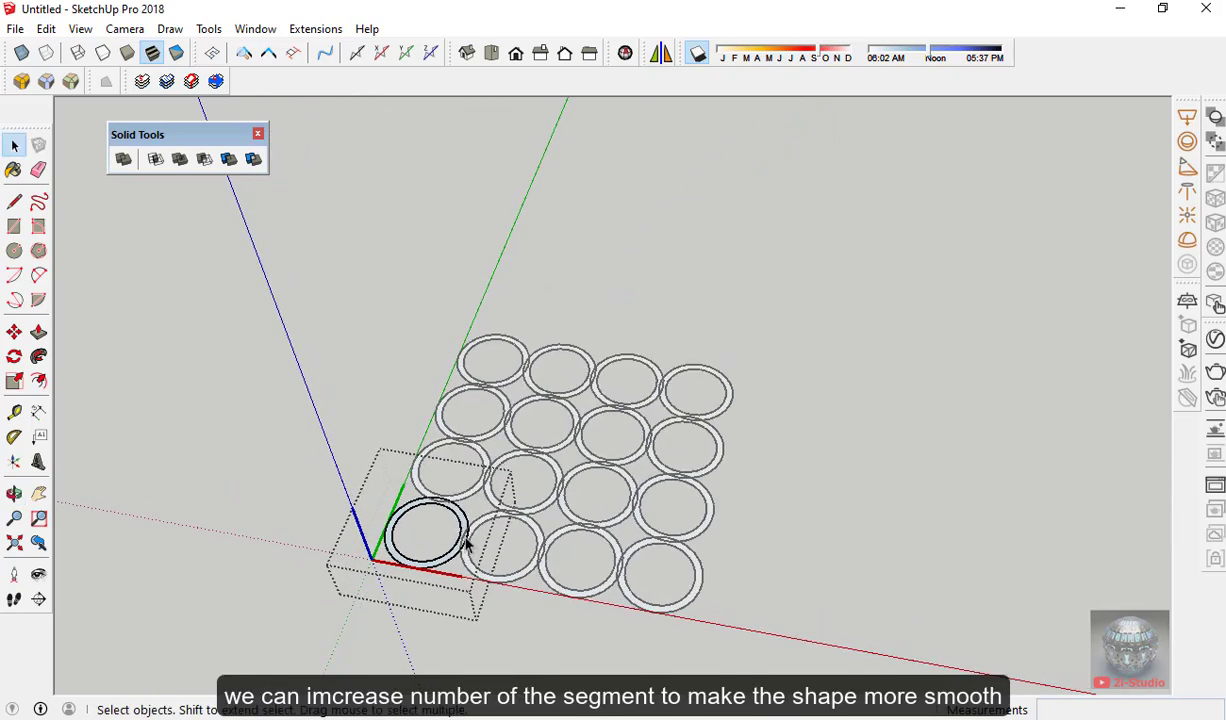
pyautogui.scroll(2, 471, 506)
pyautogui.hotkey('ctrl', 'a')
pyautogui.rightClick(478, 510)
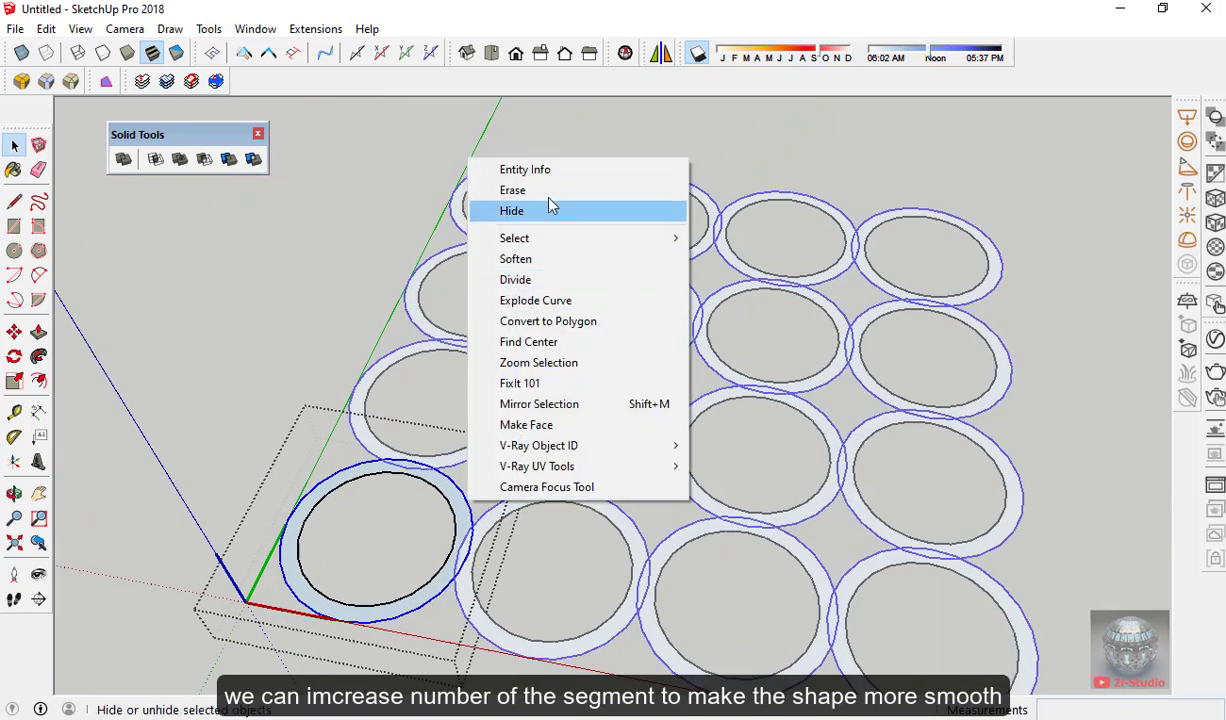
pyautogui.click(535, 170)
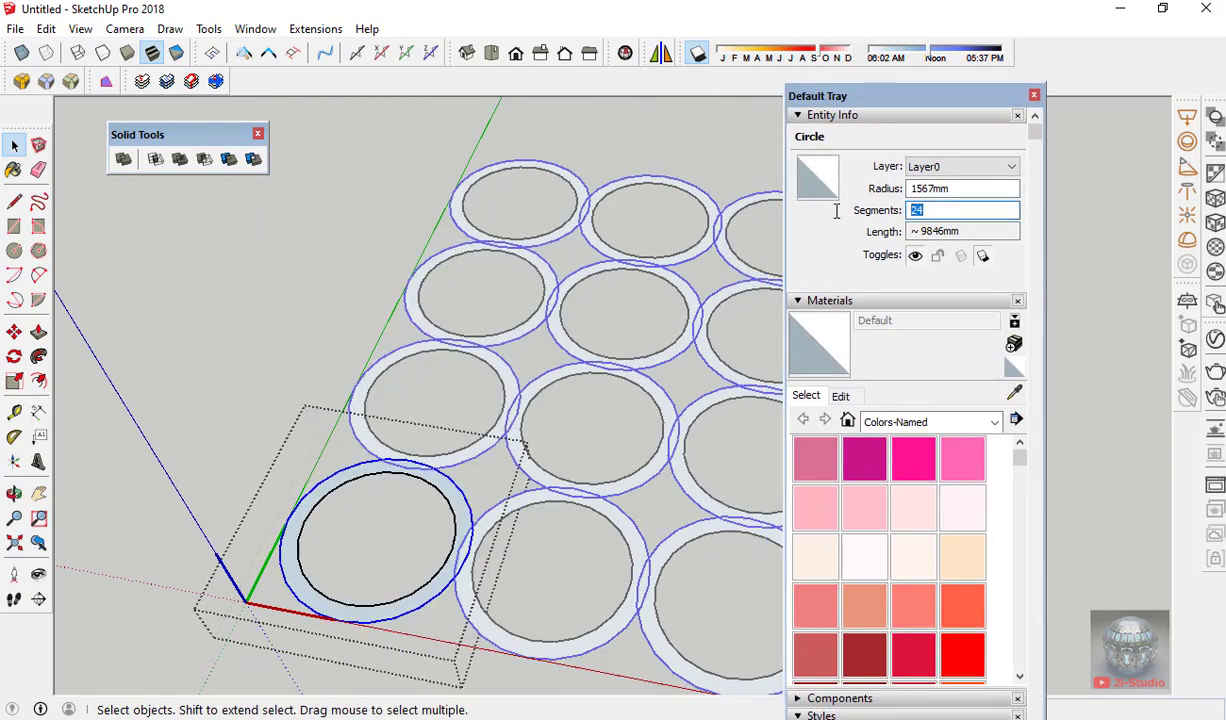
pyautogui.write('48')
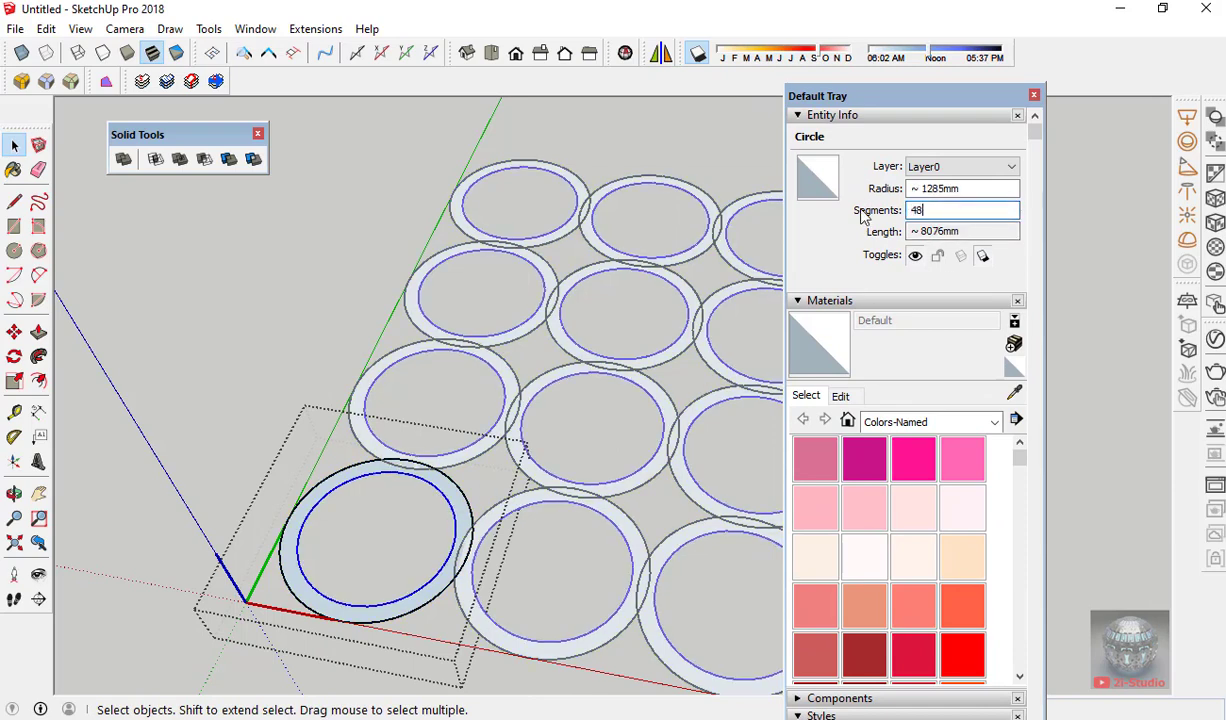
pyautogui.click(348, 487)
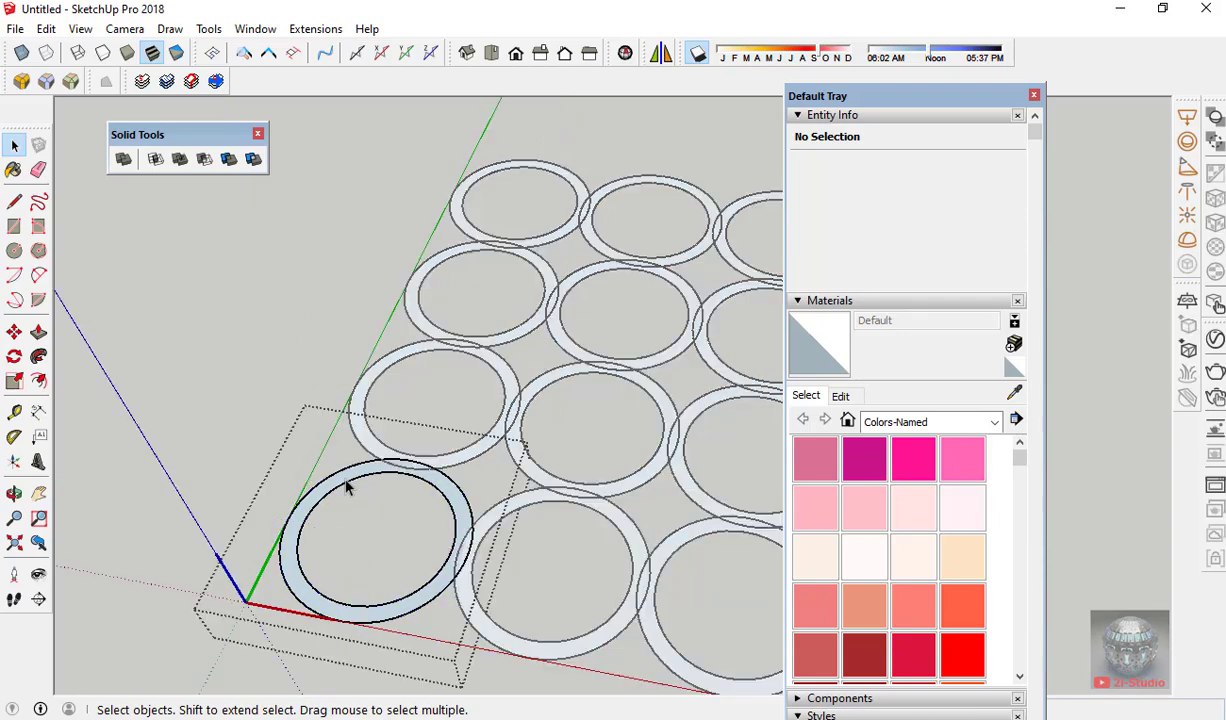
# Push/pull the sixteen ring faces upward into tall hollow tubes.
pyautogui.press('p')
pyautogui.click(1034, 95)
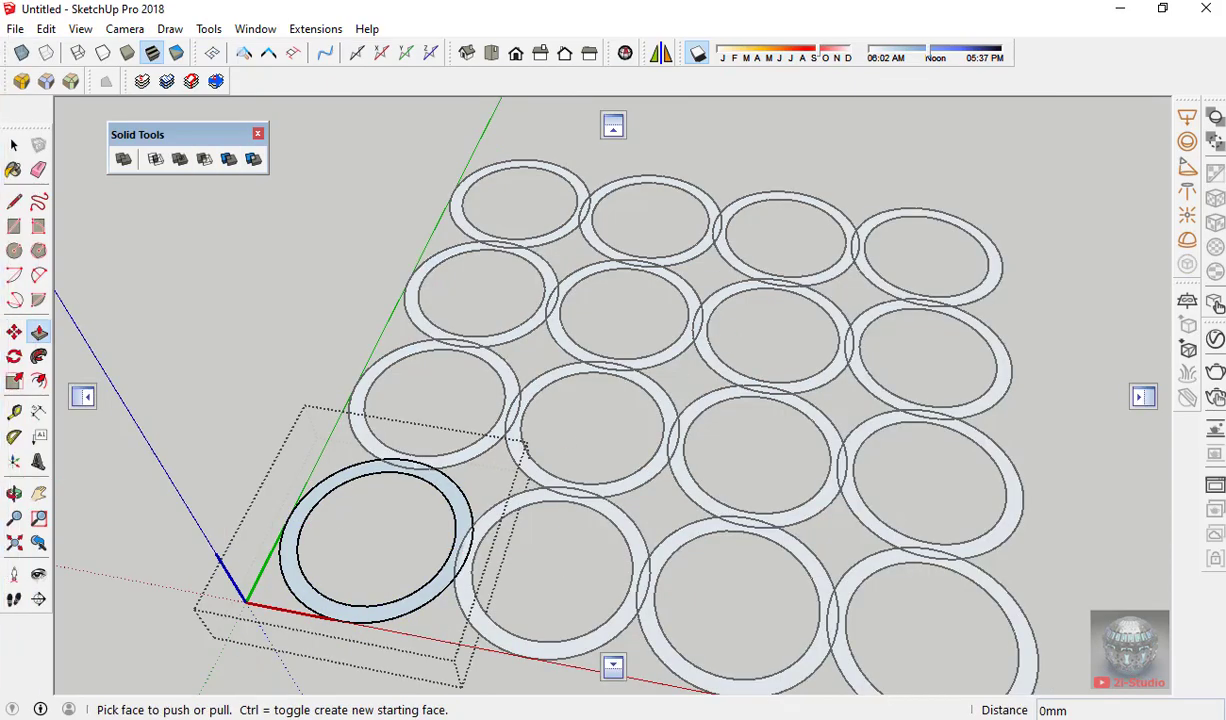
pyautogui.scroll(-3, 511, 350)
pyautogui.moveTo(334, 419); pyautogui.dragTo(334, 186)
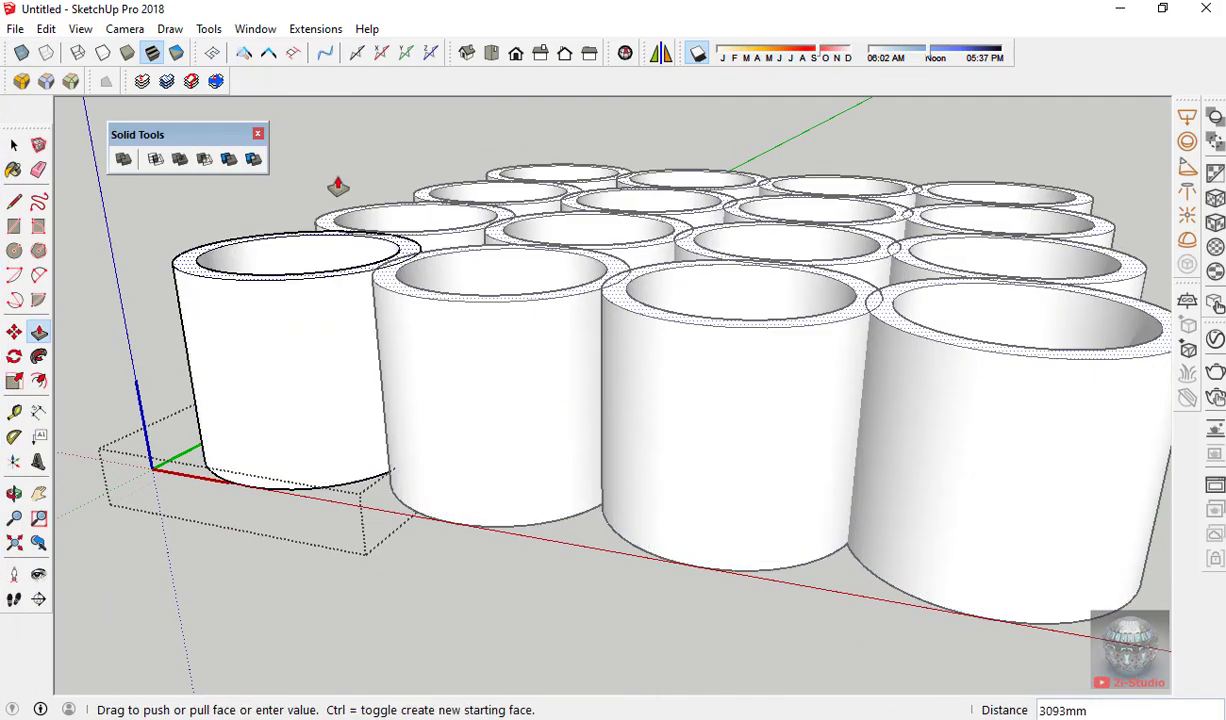
pyautogui.scroll(3, 430, 273)
pyautogui.scroll(-3, 430, 273)
pyautogui.moveTo(536, 364); pyautogui.dragTo(542, 142)
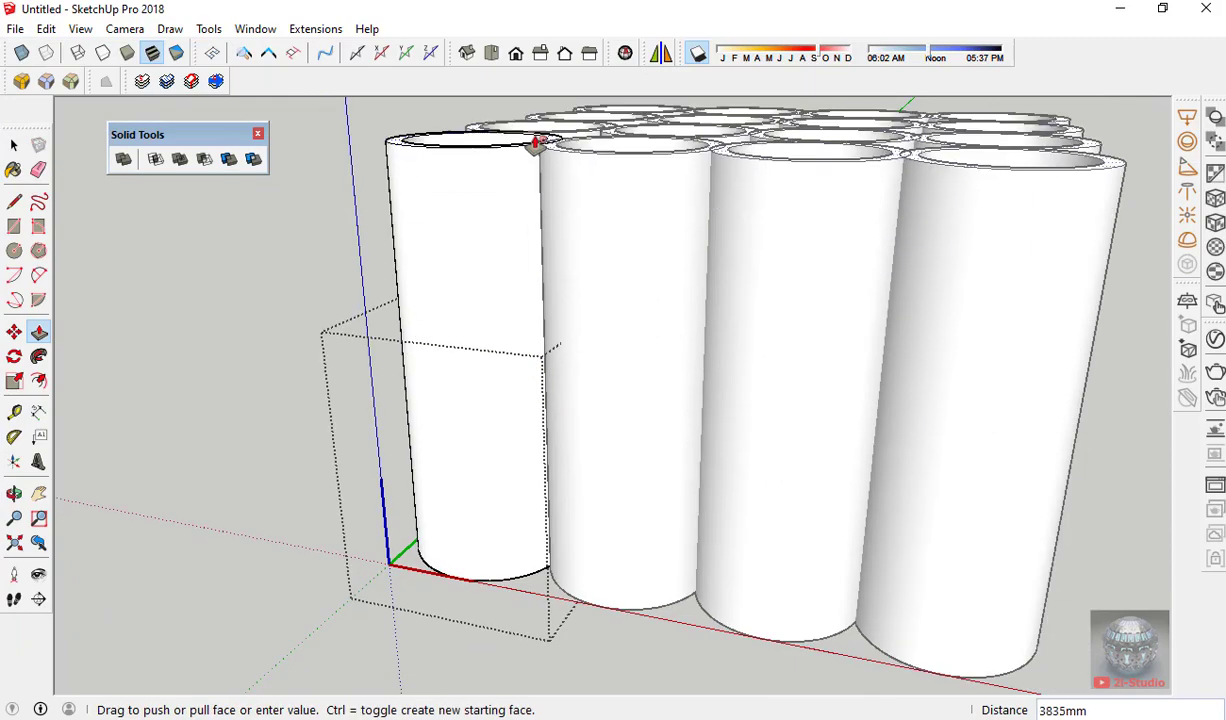
pyautogui.scroll(3, 533, 440)
pyautogui.moveTo(525, 443); pyautogui.dragTo(516, 207)
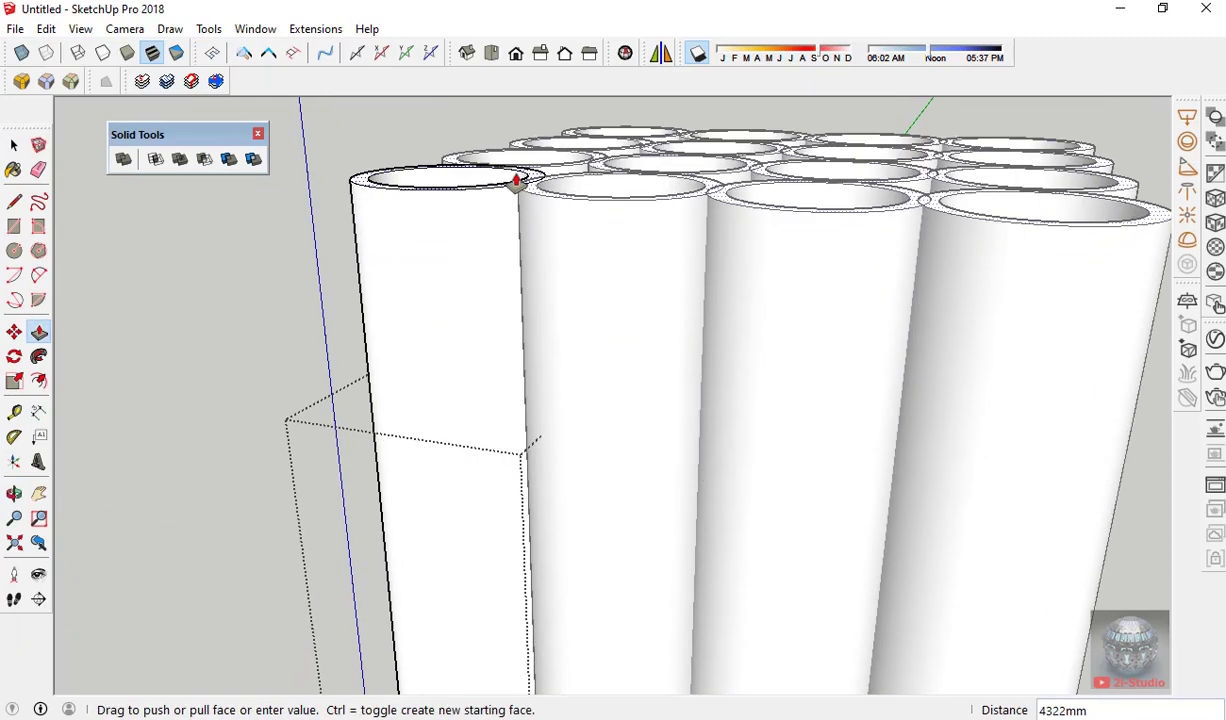
pyautogui.scroll(-5, 516, 207)
# Select all the tubes, then clear the selection and orbit to look down on the block.
pyautogui.press('space')
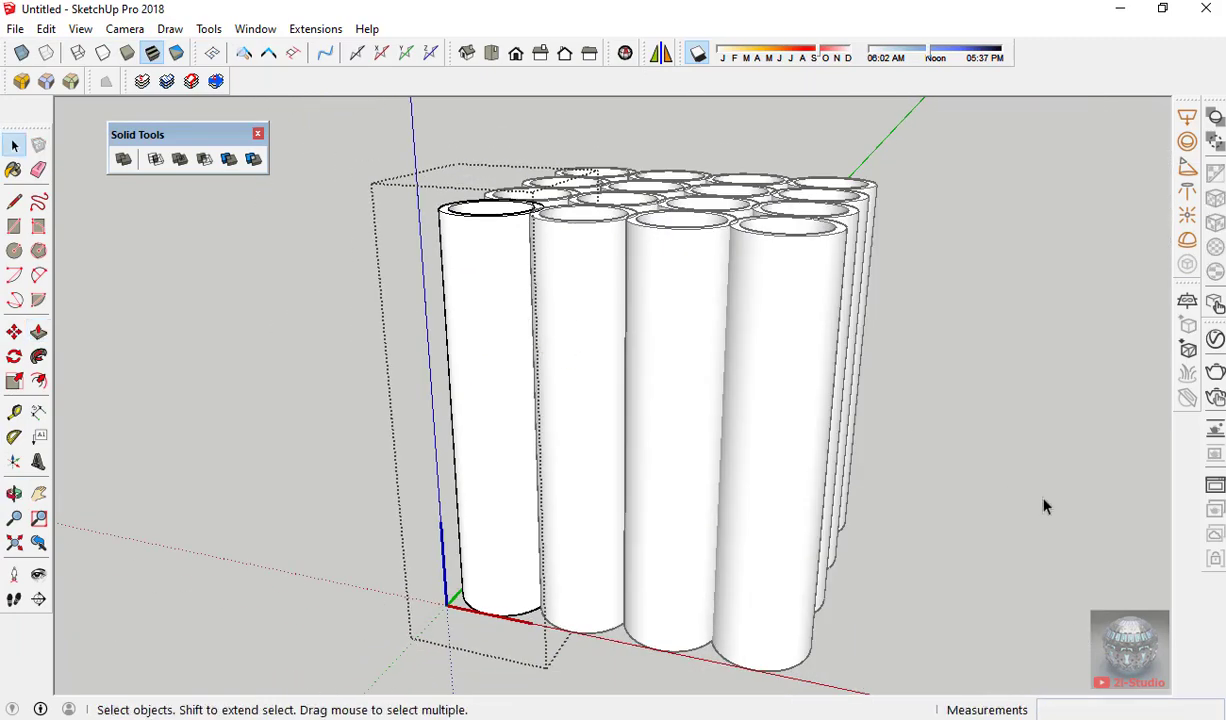
pyautogui.moveTo(943, 527); pyautogui.dragTo(490, 250)
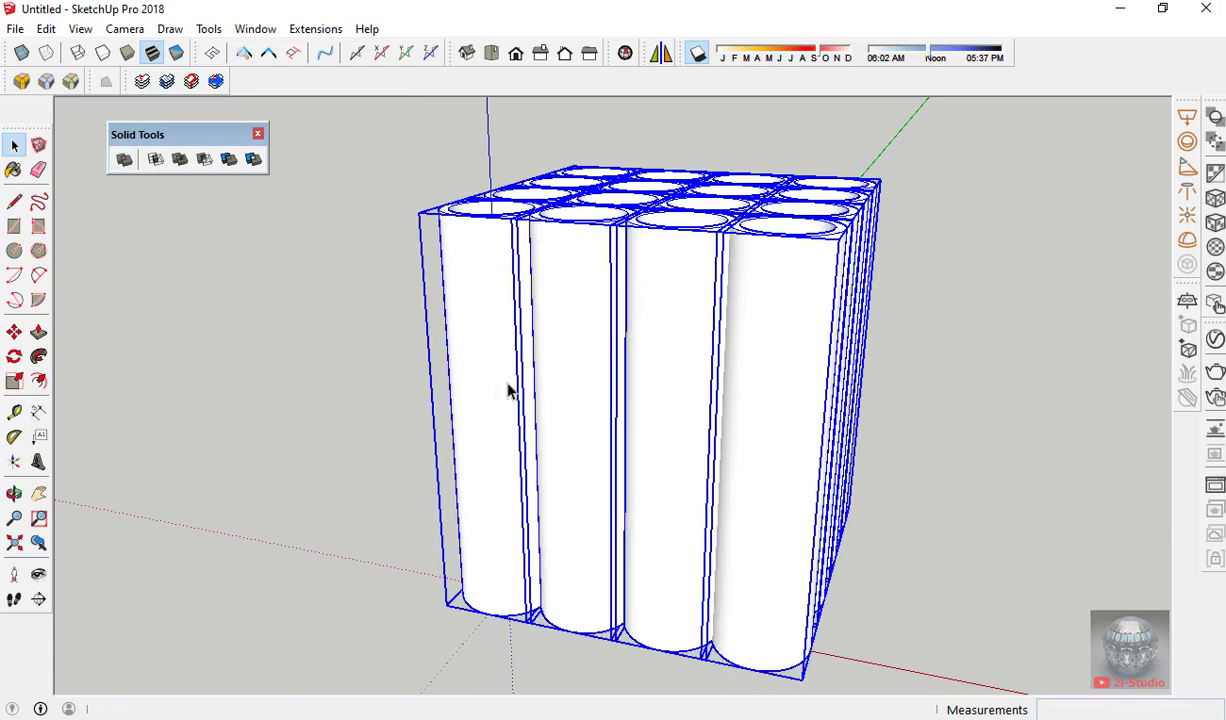
pyautogui.click(922, 459)
pyautogui.moveTo(920, 457)
pyautogui.mouseDown(button='middle')
pyautogui.moveTo(903, 520)
pyautogui.moveTo(807, 520)
pyautogui.moveTo(590, 432)
pyautogui.mouseUp(button='middle')
# Draw a ground circle beside the tube block and a vertical circle path around it.
pyautogui.press('c')
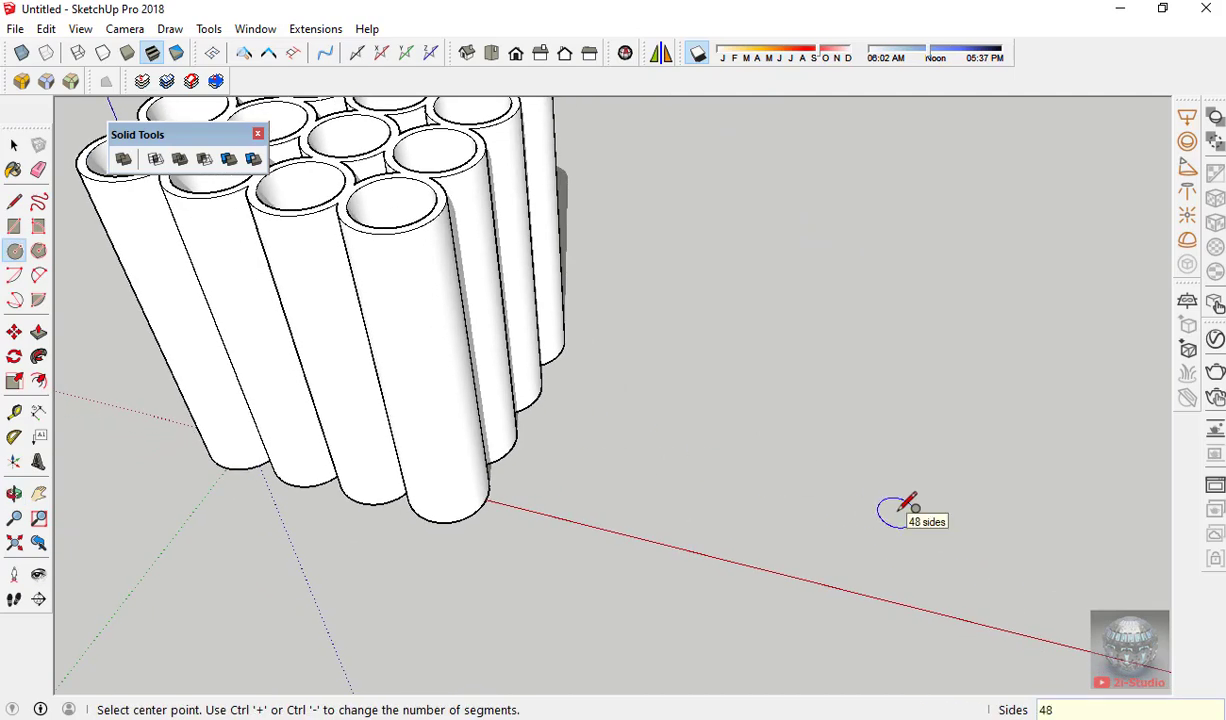
pyautogui.click(855, 512)
pyautogui.click(944, 564)
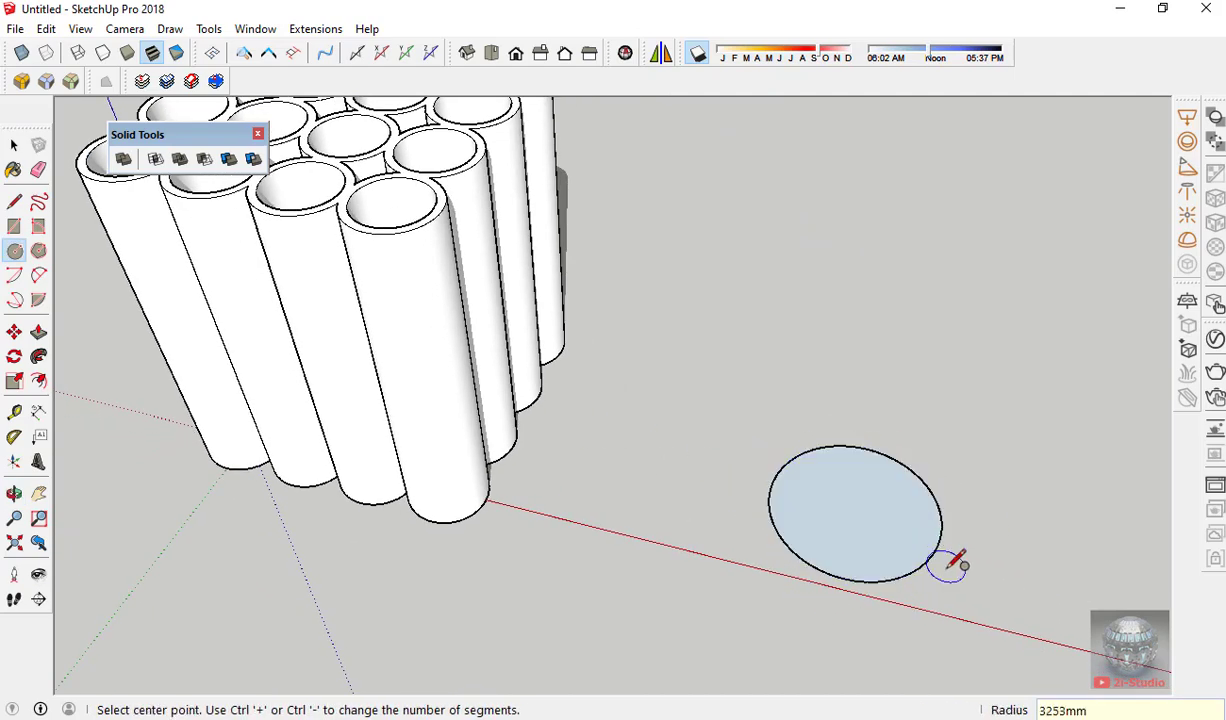
pyautogui.moveTo(949, 566); pyautogui.dragTo(935, 285, button='middle')
pyautogui.click(876, 479)
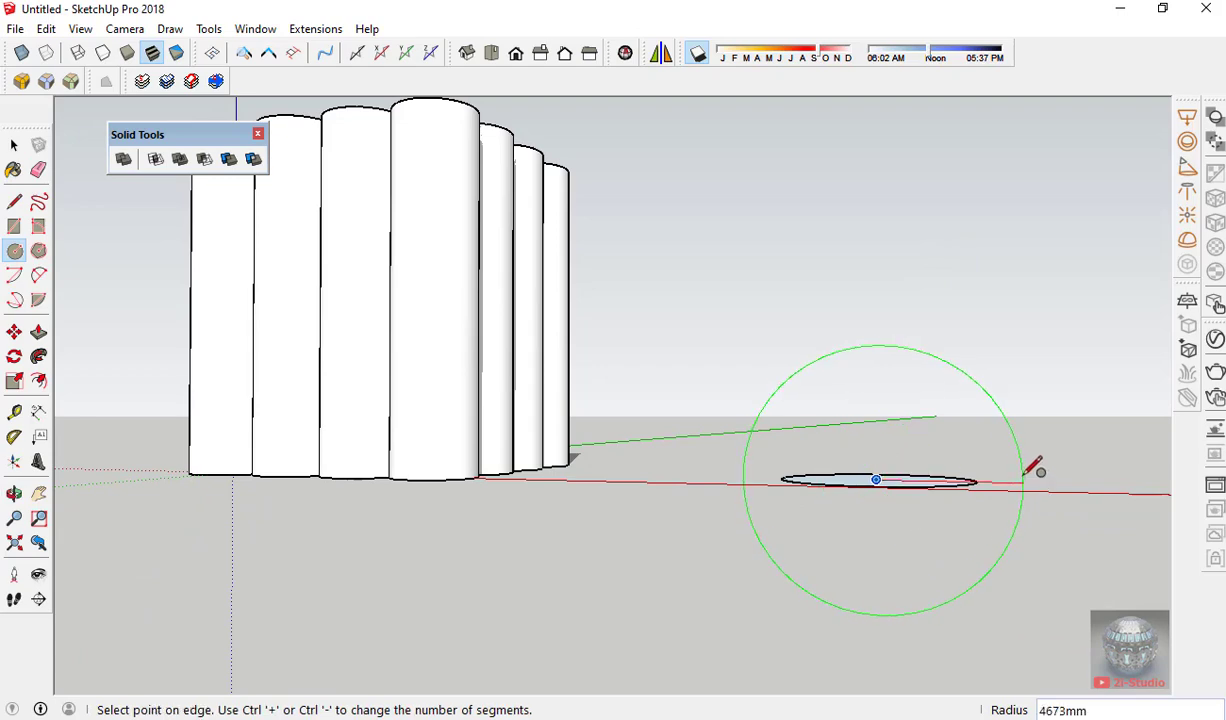
pyautogui.click(1002, 460)
pyautogui.press('space')
pyautogui.moveTo(1002, 460)
pyautogui.mouseDown(button='middle')
pyautogui.moveTo(988, 505)
pyautogui.moveTo(735, 83)
pyautogui.mouseUp(button='middle')
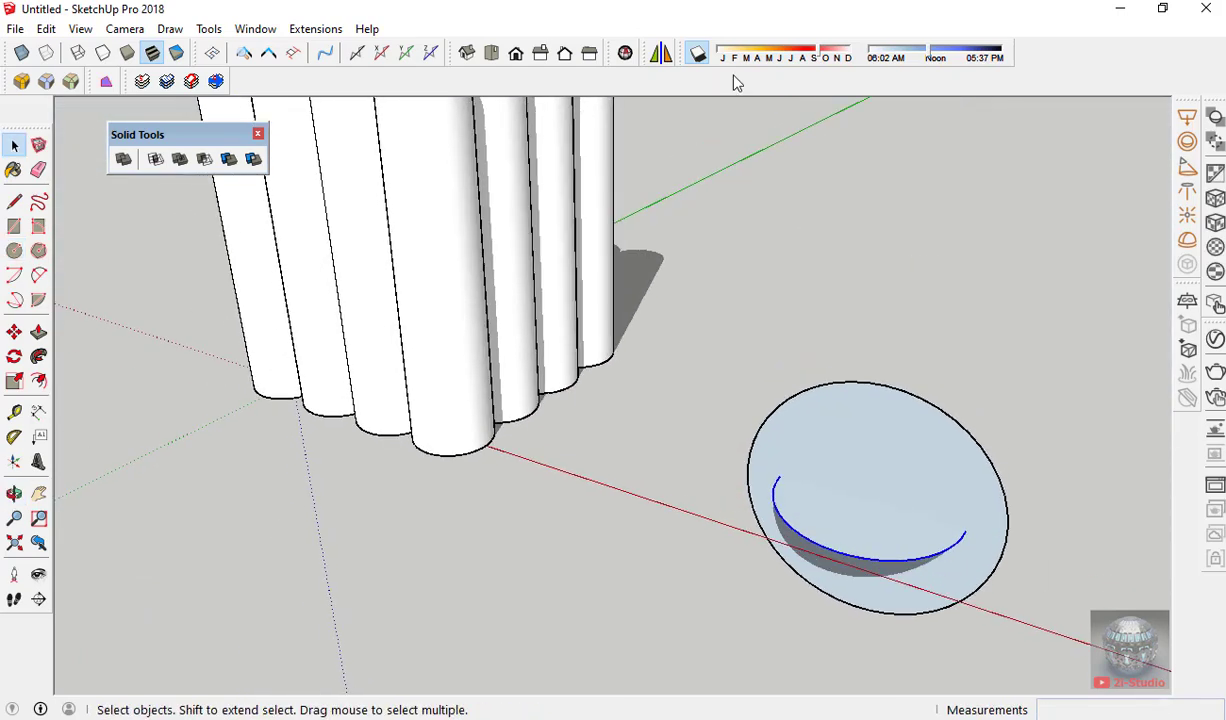
# Turn off shadows, sweep the disc with Follow Me into a sphere, and select it for moving.
pyautogui.click(692, 58)
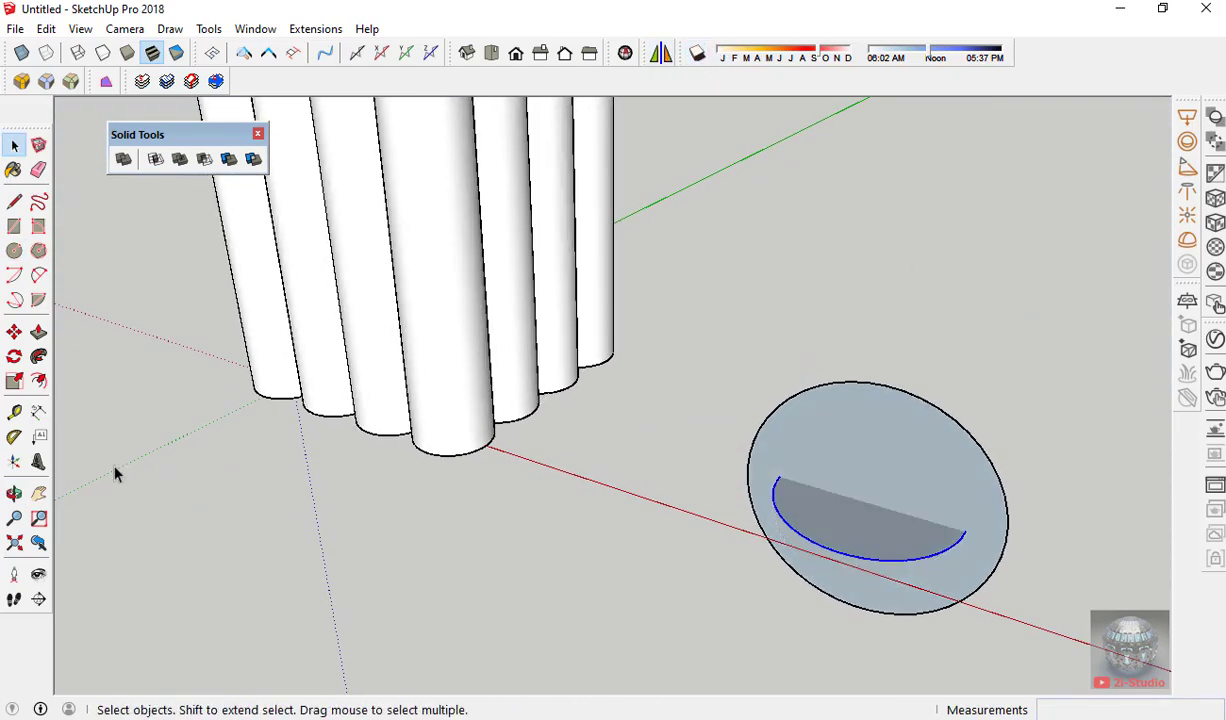
pyautogui.click(40, 362)
pyautogui.click(930, 422)
pyautogui.press('space')
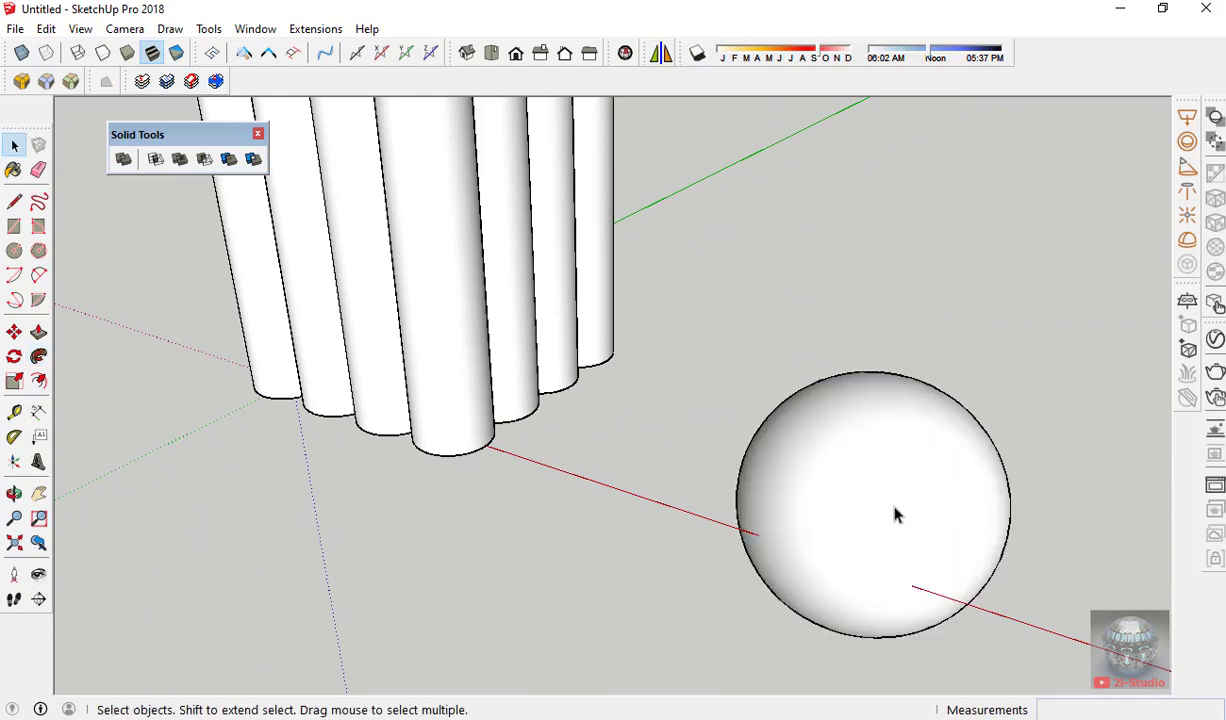
pyautogui.click(895, 509)
pyautogui.scroll(-3, 895, 509)
pyautogui.press('m')
pyautogui.click(910, 545)
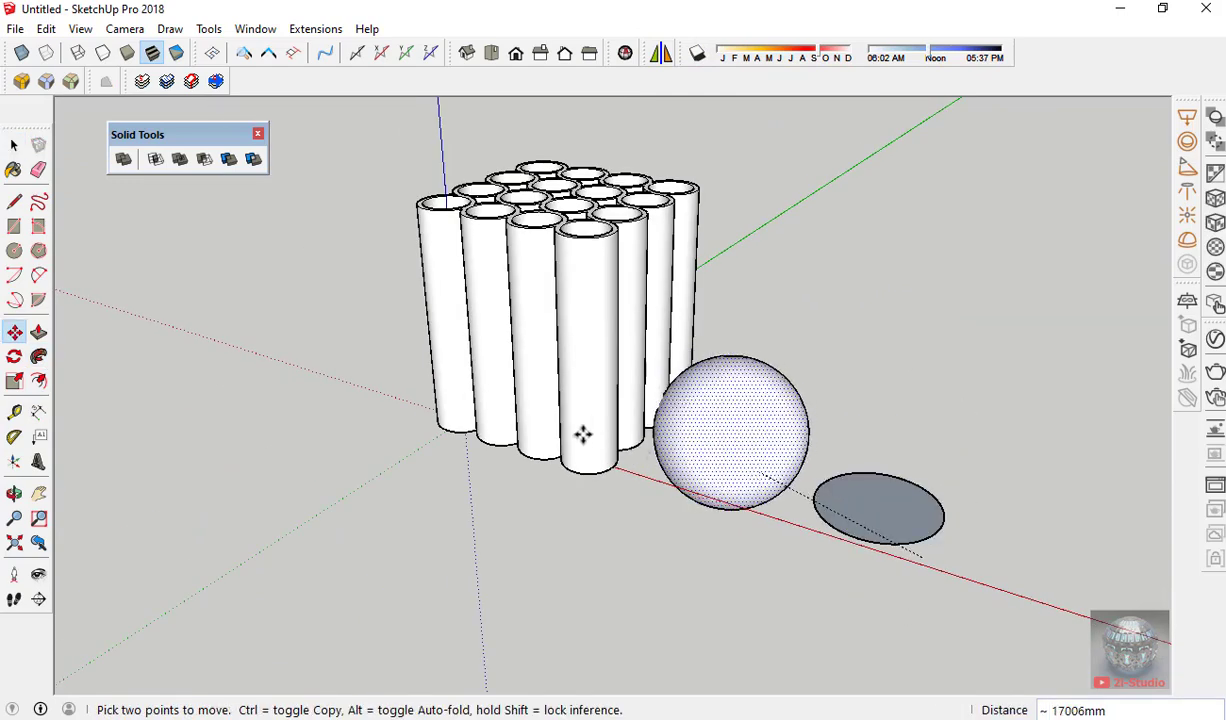
# Drop the sphere into the tube block and scale it about 1.18 along red and 1.24 along blue.
pyautogui.click(566, 364)
pyautogui.moveTo(566, 364)
pyautogui.mouseDown(button='middle')
pyautogui.moveTo(854, 441)
pyautogui.moveTo(493, 400)
pyautogui.mouseUp(button='middle')
pyautogui.press('s')
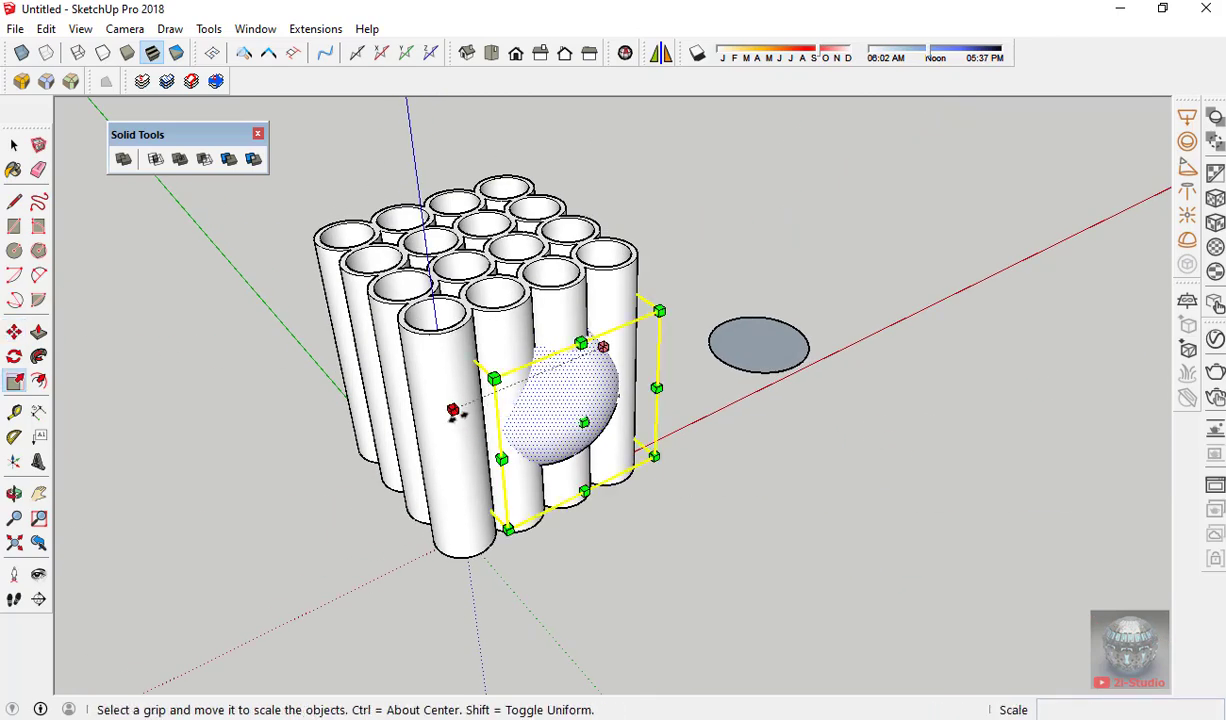
pyautogui.moveTo(455, 415); pyautogui.dragTo(445, 415)
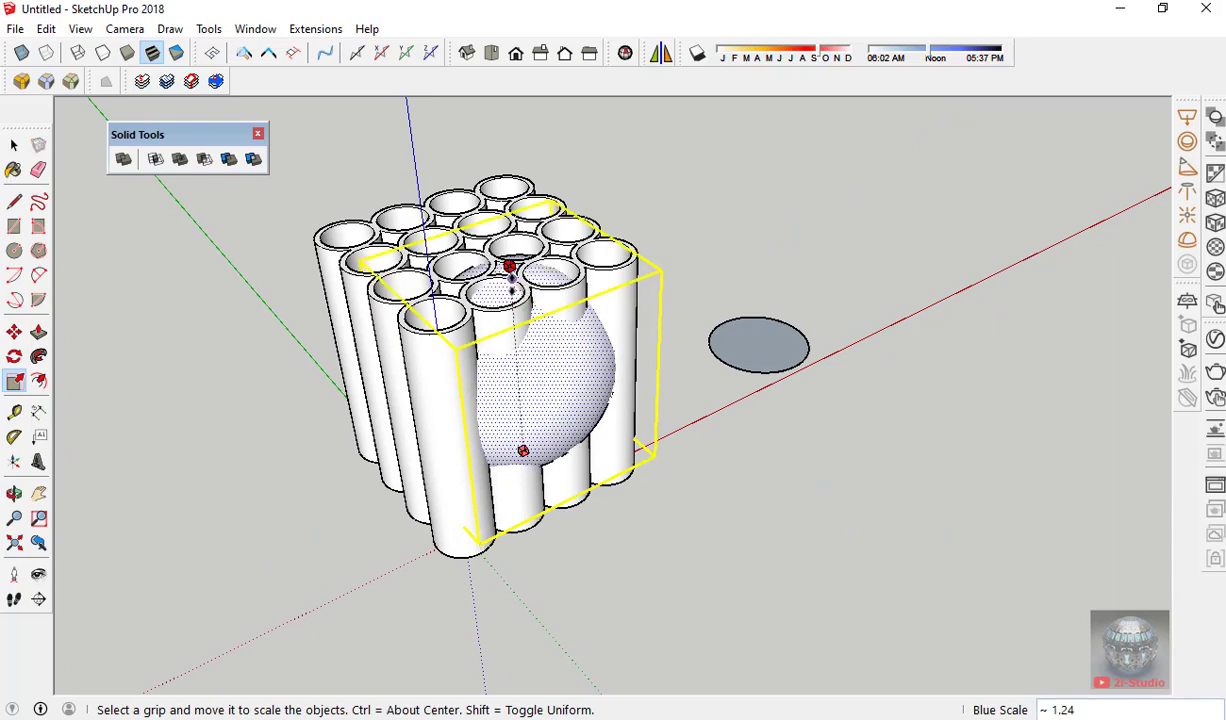
pyautogui.moveTo(512, 289)
pyautogui.mouseDown(button='middle')
pyautogui.moveTo(388, 342)
pyautogui.moveTo(580, 348)
pyautogui.moveTo(753, 496)
pyautogui.moveTo(445, 453)
pyautogui.moveTo(530, 510)
pyautogui.mouseUp(button='middle')
pyautogui.scroll(2, 600, 360)
# Stretch the sphere outward along the green axis from a low oblique view.
pyautogui.press('m')
pyautogui.press('s')
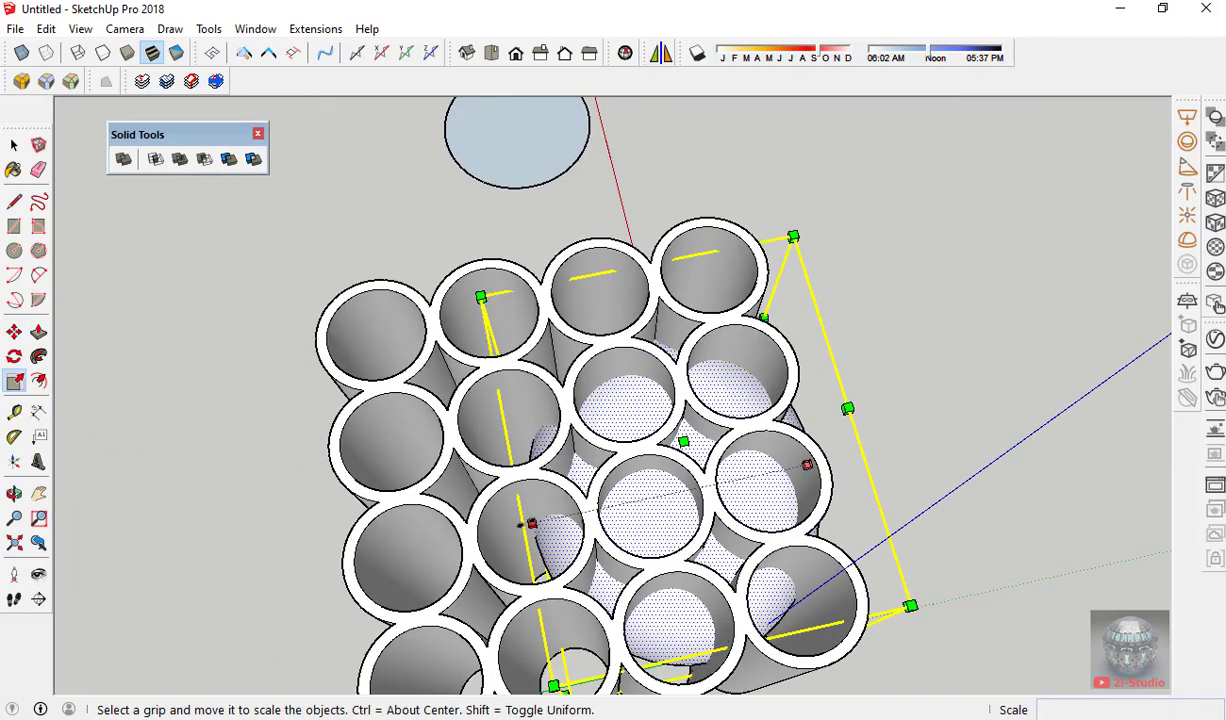
pyautogui.moveTo(1013, 515); pyautogui.dragTo(712, 477, button='middle')
pyautogui.moveTo(699, 457); pyautogui.dragTo(738, 584)
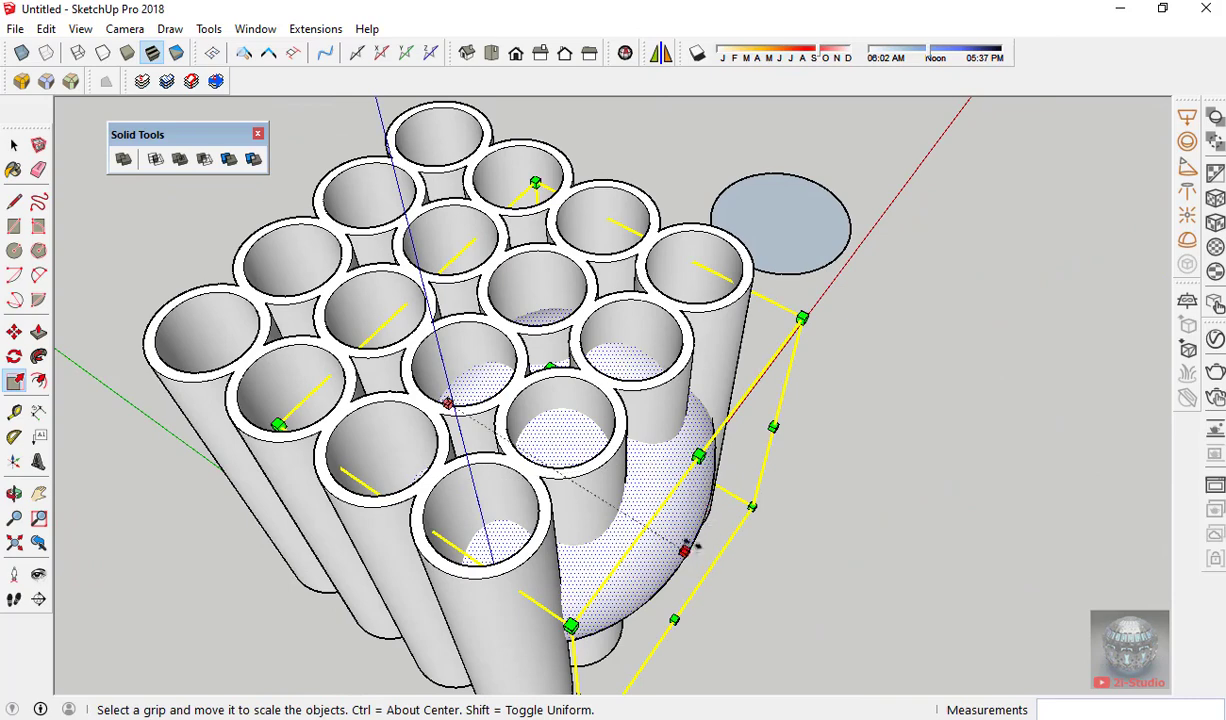
# In Front view, select the tube block and subtract the sphere from it with Solid Tools.
pyautogui.press('F2')
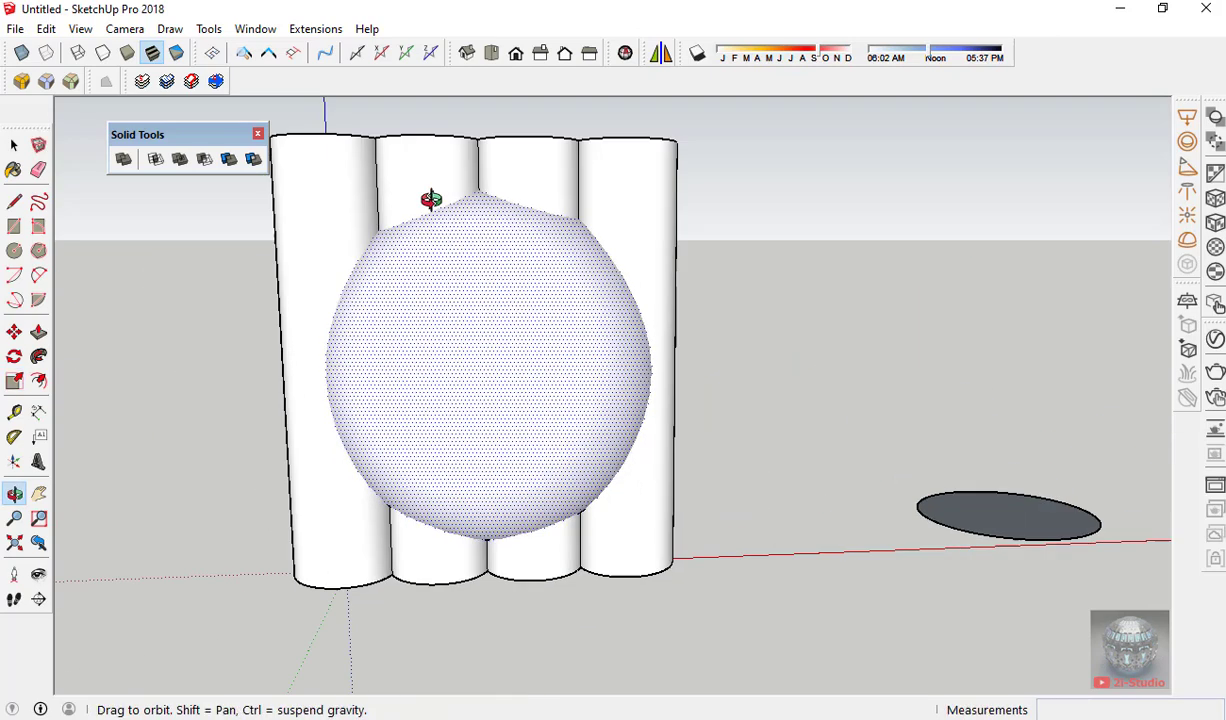
pyautogui.press('space')
pyautogui.click(590, 380)
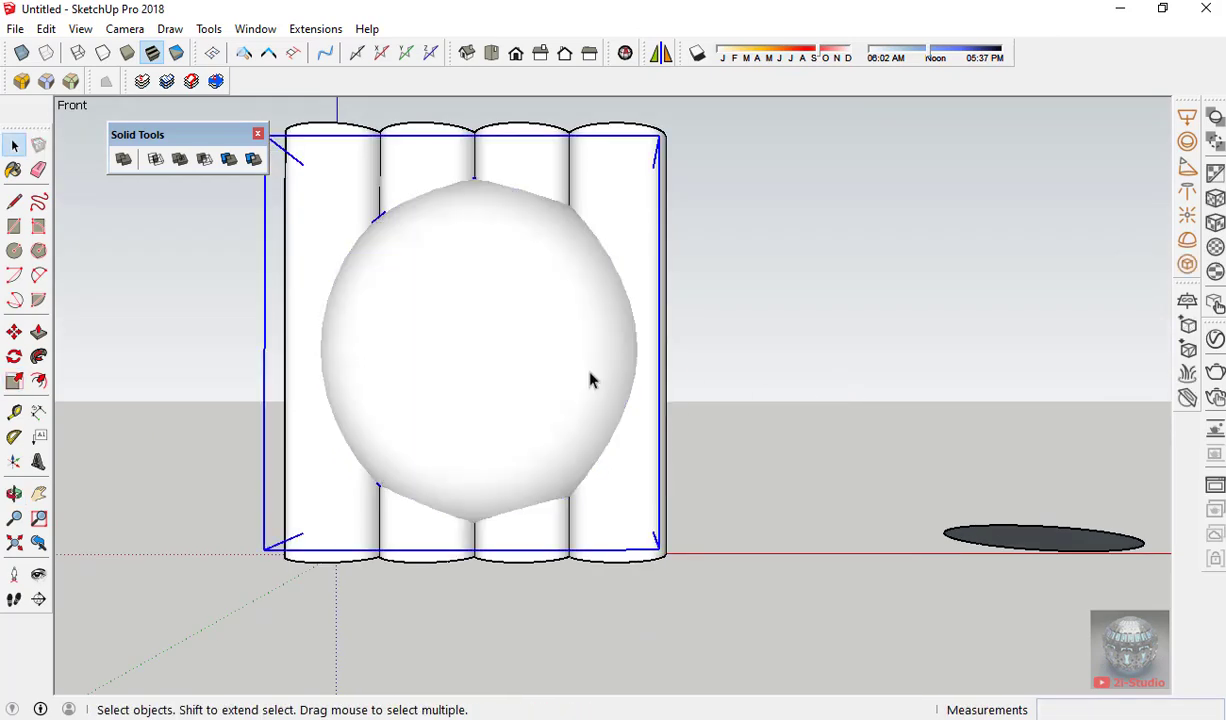
pyautogui.click(204, 160)
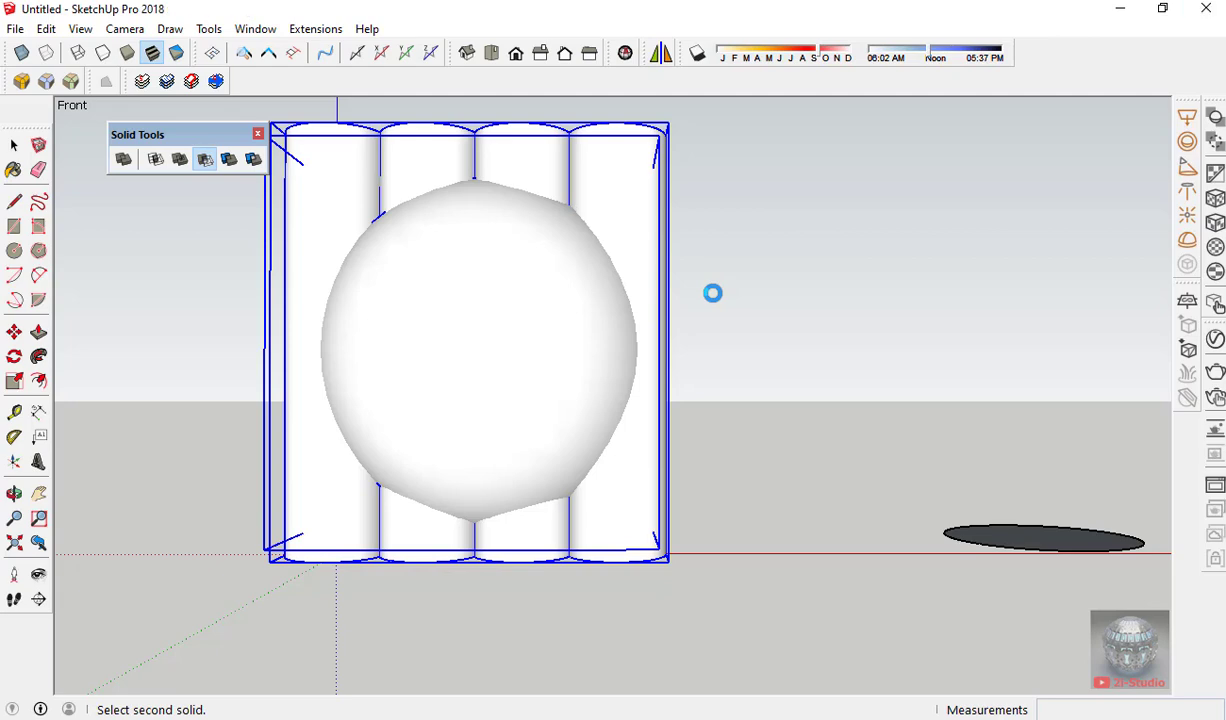
# Turn shadows back on and orbit to inspect the carved lattice cavity.
pyautogui.moveTo(569, 356)
pyautogui.mouseDown(button='middle')
pyautogui.moveTo(400, 262)
pyautogui.moveTo(607, 197)
pyautogui.moveTo(420, 322)
pyautogui.moveTo(451, 309)
pyautogui.moveTo(597, 430)
pyautogui.moveTo(545, 512)
pyautogui.mouseUp(button='middle')
pyautogui.click(666, 54)
pyautogui.scroll(3, 630, 497)
pyautogui.moveTo(630, 497)
pyautogui.mouseDown()
pyautogui.moveTo(591, 380)
pyautogui.moveTo(690, 397)
pyautogui.moveTo(640, 340)
pyautogui.mouseUp()
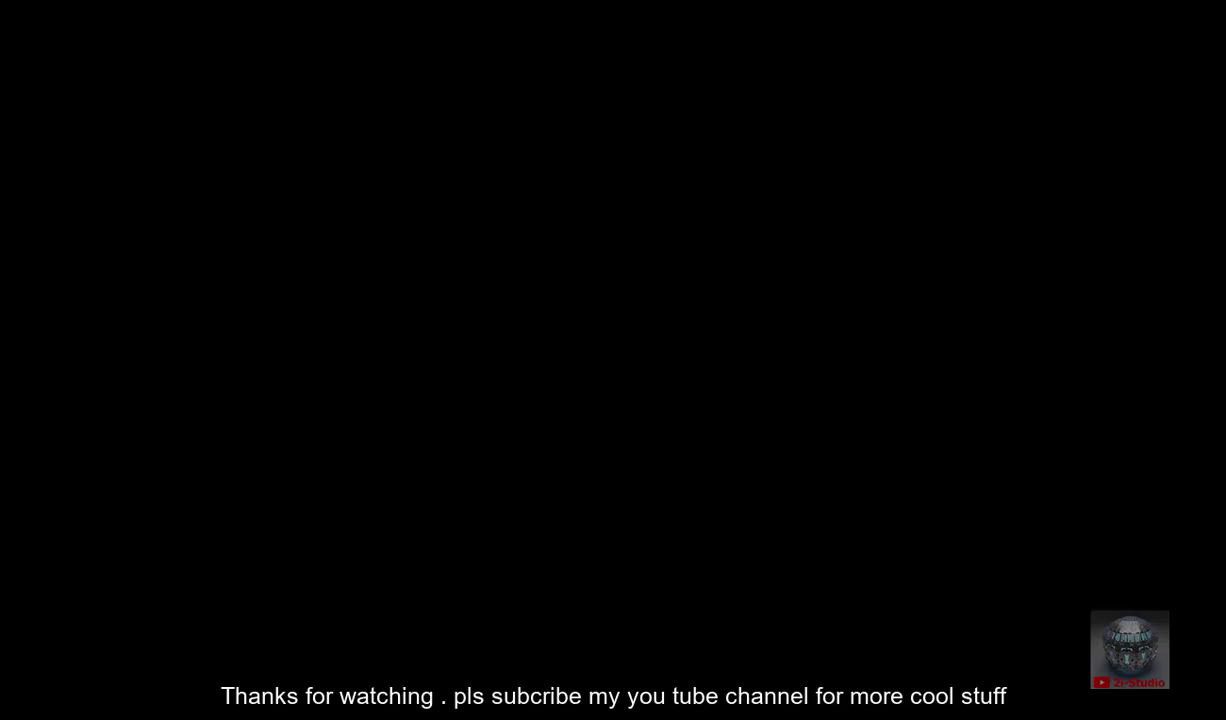